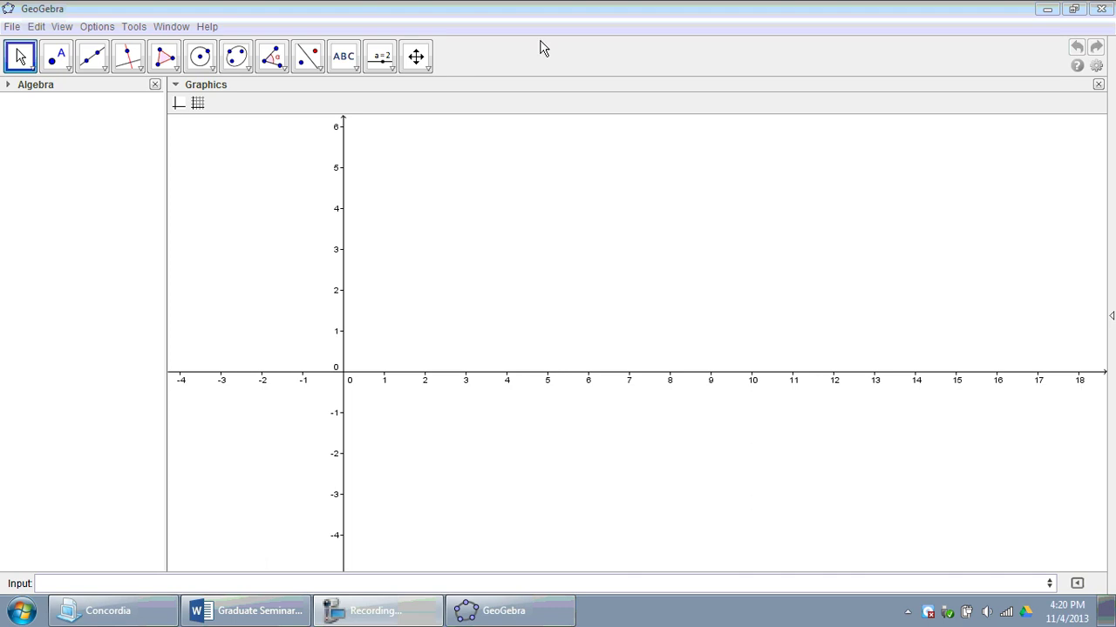
# Enter a = 1, b = -2 and c = -15 in the Input bar, then select c in the Algebra list
pyautogui.click(538, 19)
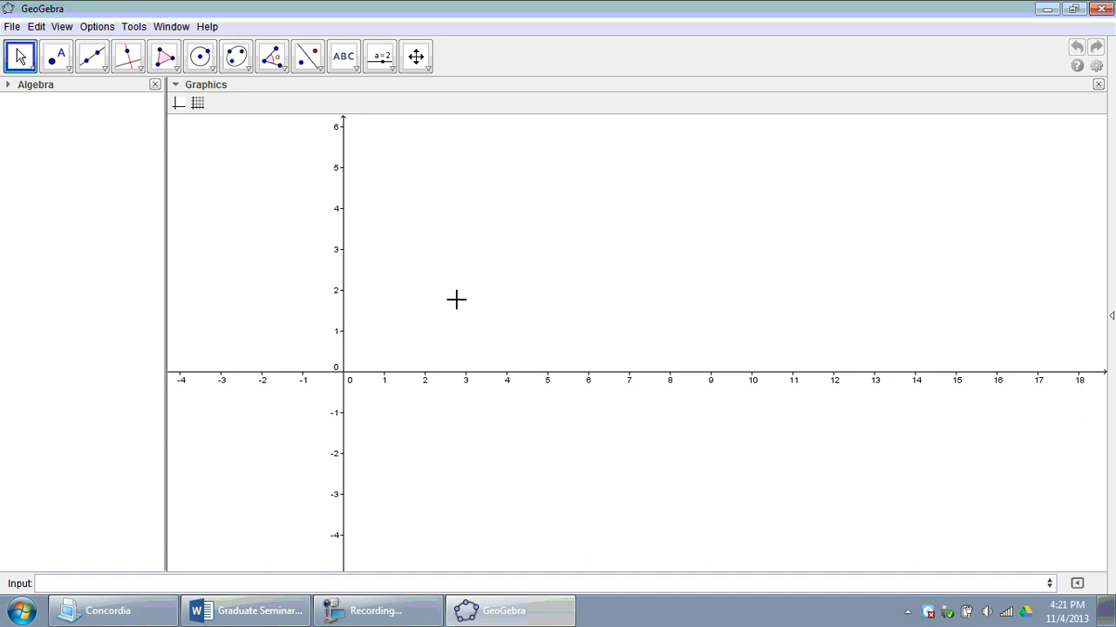
pyautogui.click(261, 584)
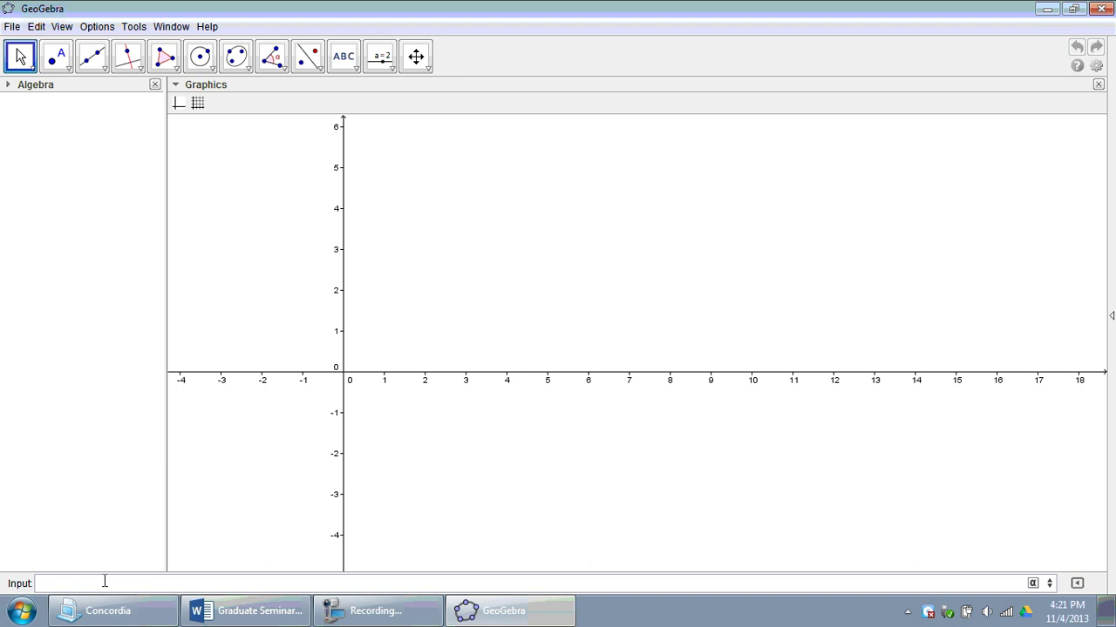
pyautogui.write('a = 1')
pyautogui.press('Return')
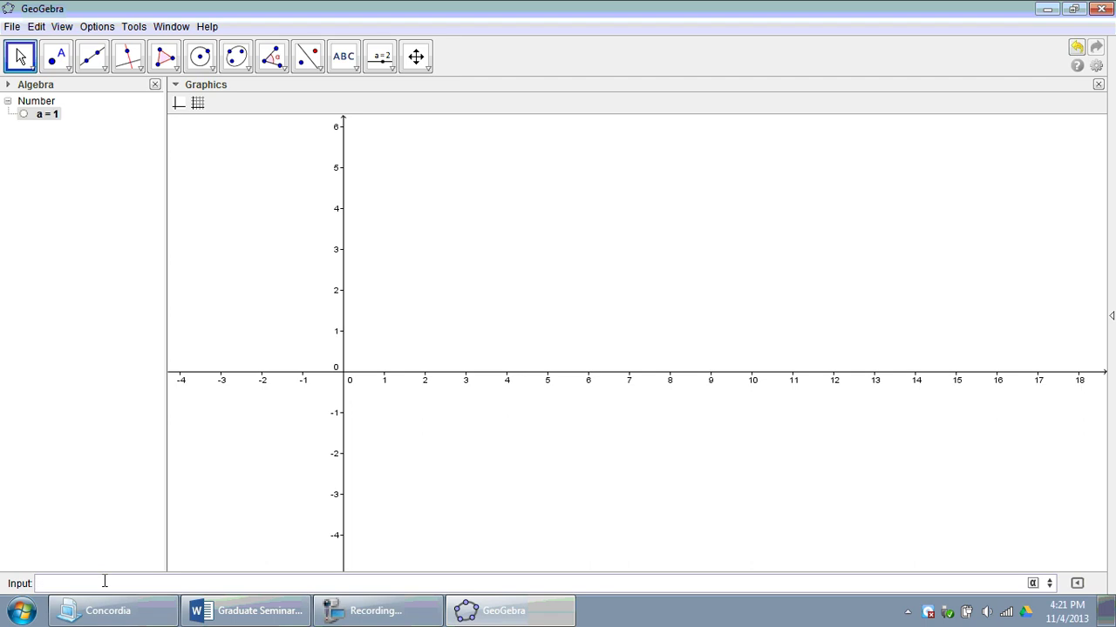
pyautogui.write('b = -2')
pyautogui.press('Return')
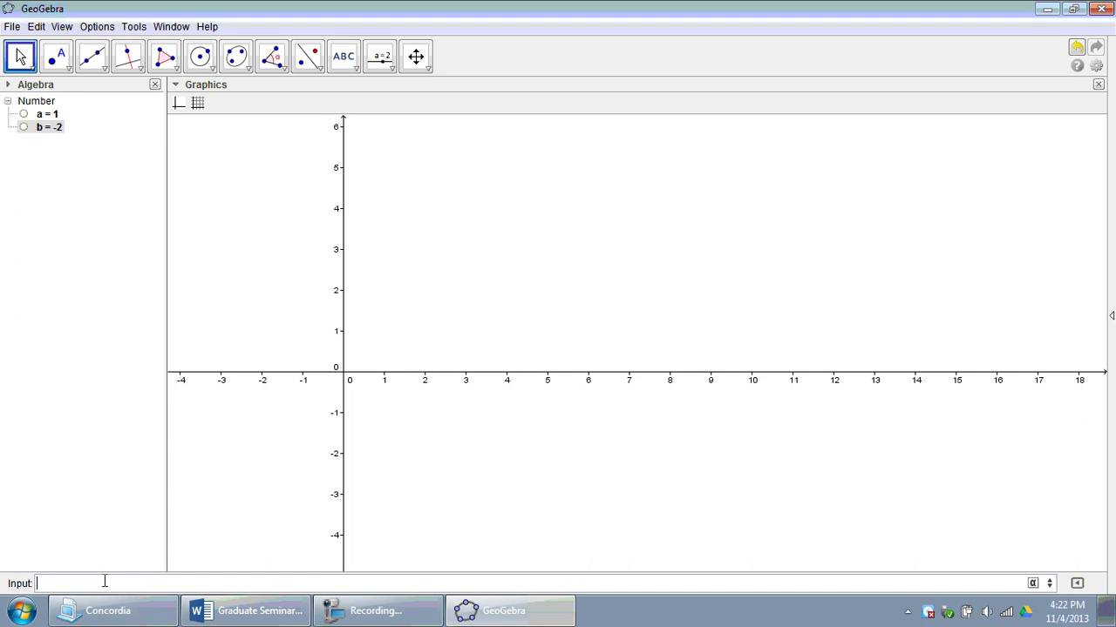
pyautogui.write('c = -15')
pyautogui.press('Return')
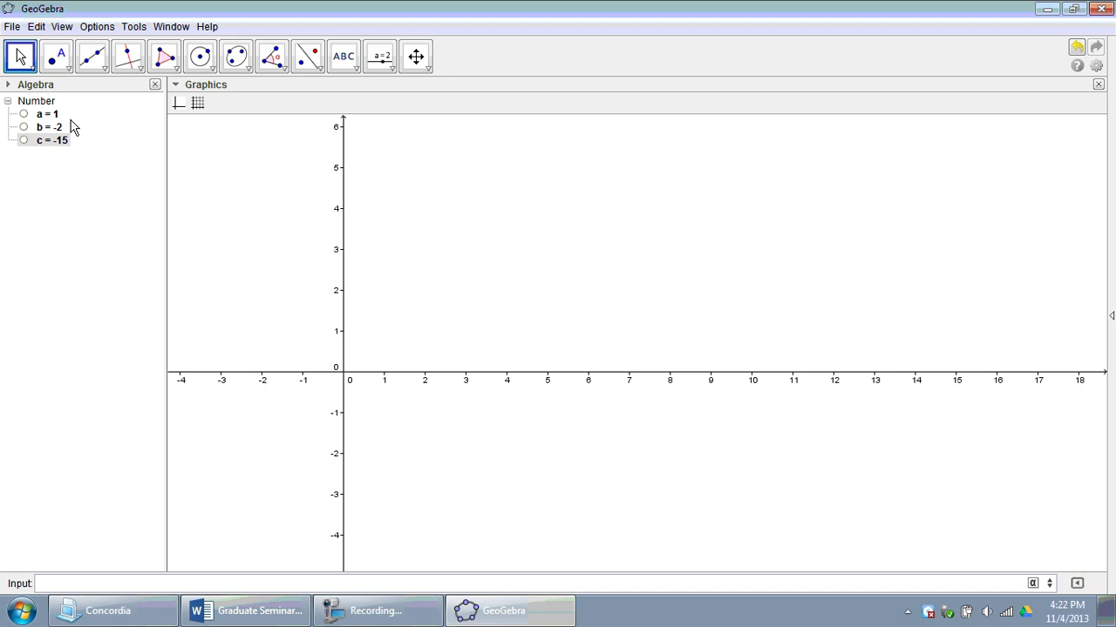
pyautogui.keyDown('shift'); pyautogui.click(43, 111); pyautogui.keyUp('shift')
pyautogui.click(43, 141)
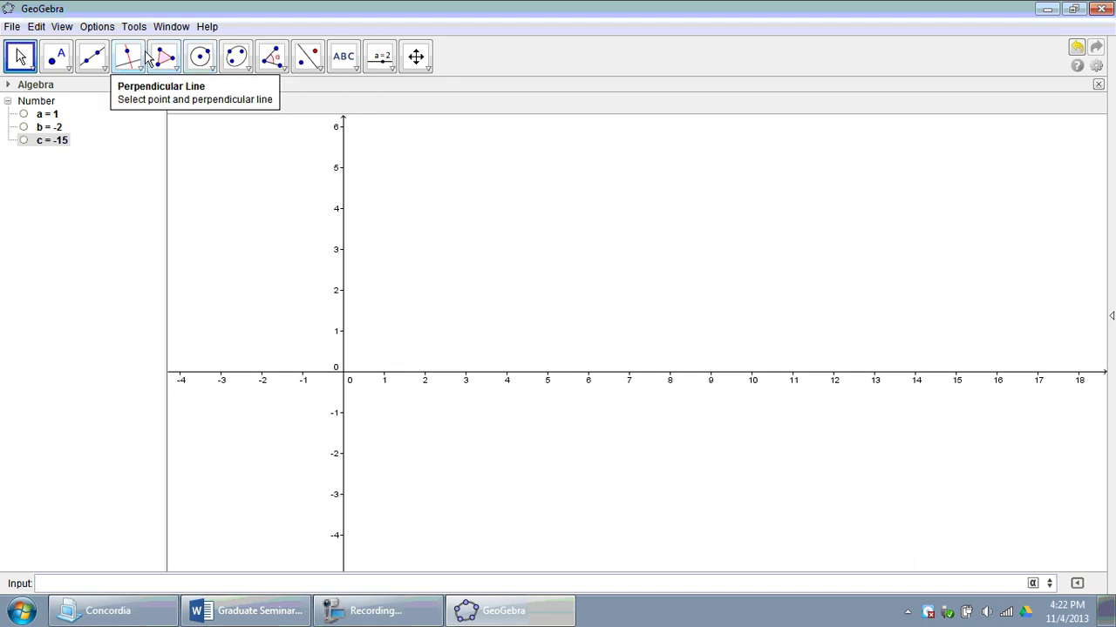
# Set Options > Rounding to 3 Decimal Places
pyautogui.click(96, 27)
pyautogui.moveTo(131, 82)
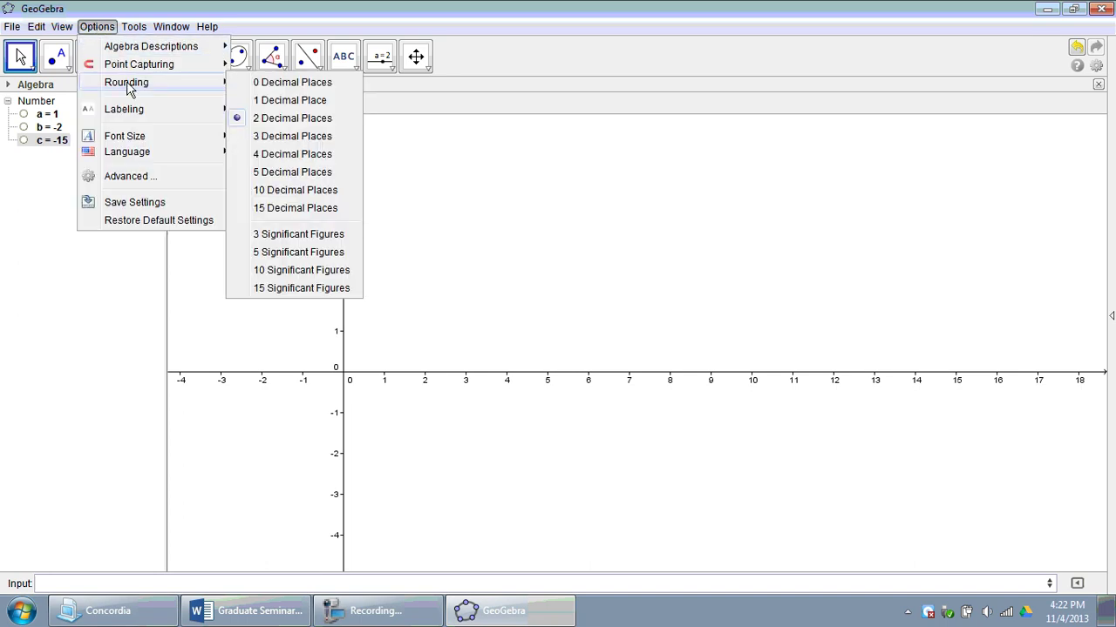
pyautogui.click(296, 134)
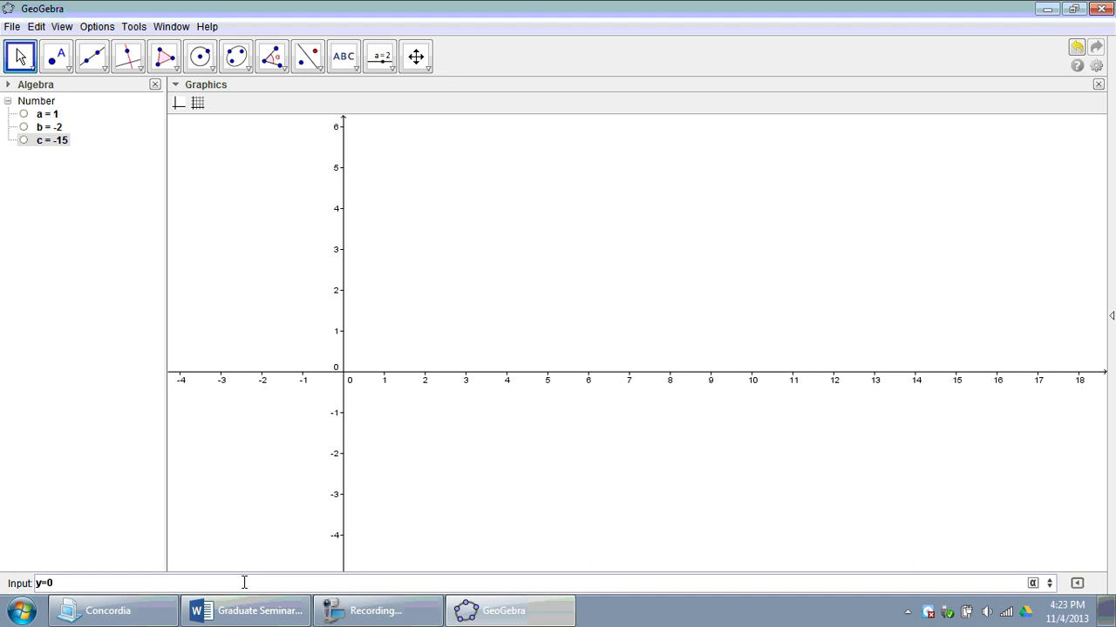
# Add the line y = 0 and graph f(x)=a*x^2+b*x+c, giving 1x² − 2x − 15
pyautogui.press('Return')
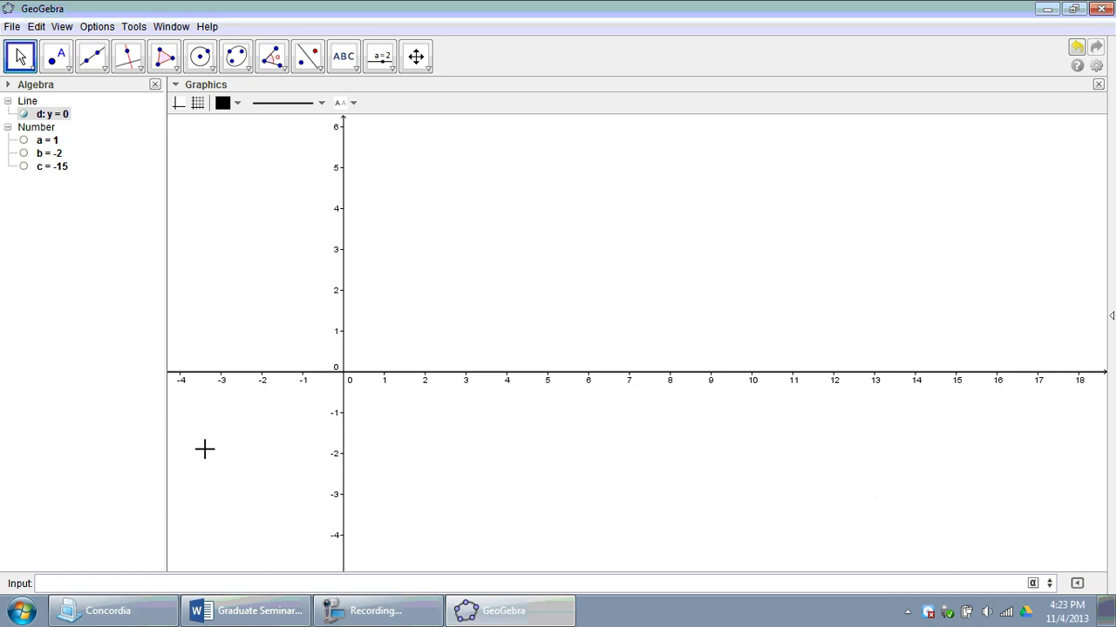
pyautogui.click(142, 582)
pyautogui.write('f(x)=a*x^2+b*x+c')
pyautogui.press('Return')
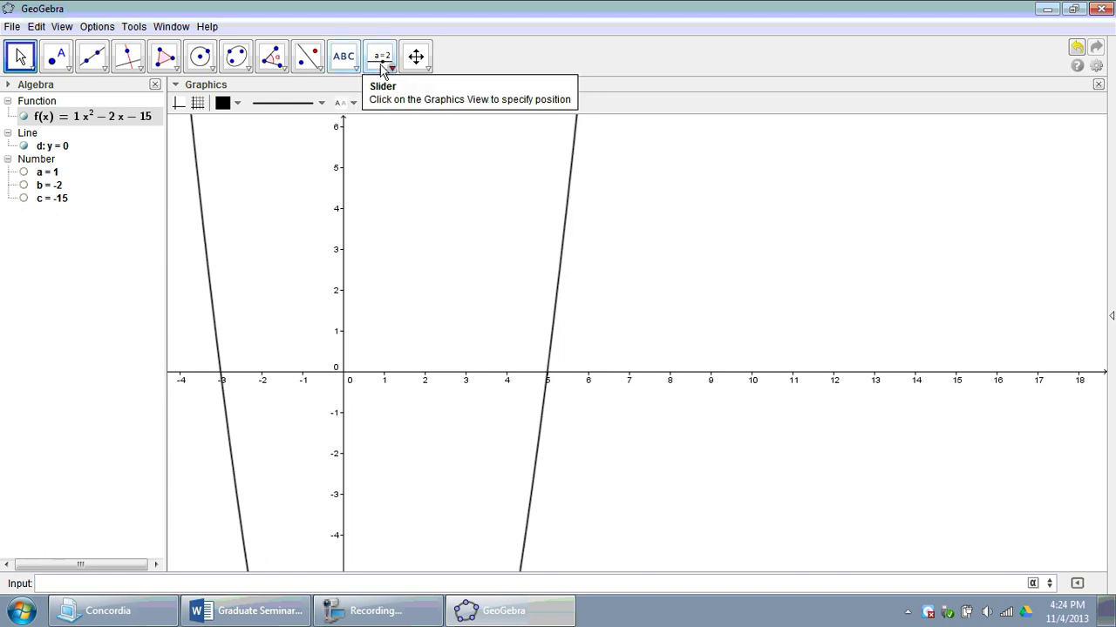
# Create an input box captioned 'a' linked to coefficient a
pyautogui.click(389, 71)
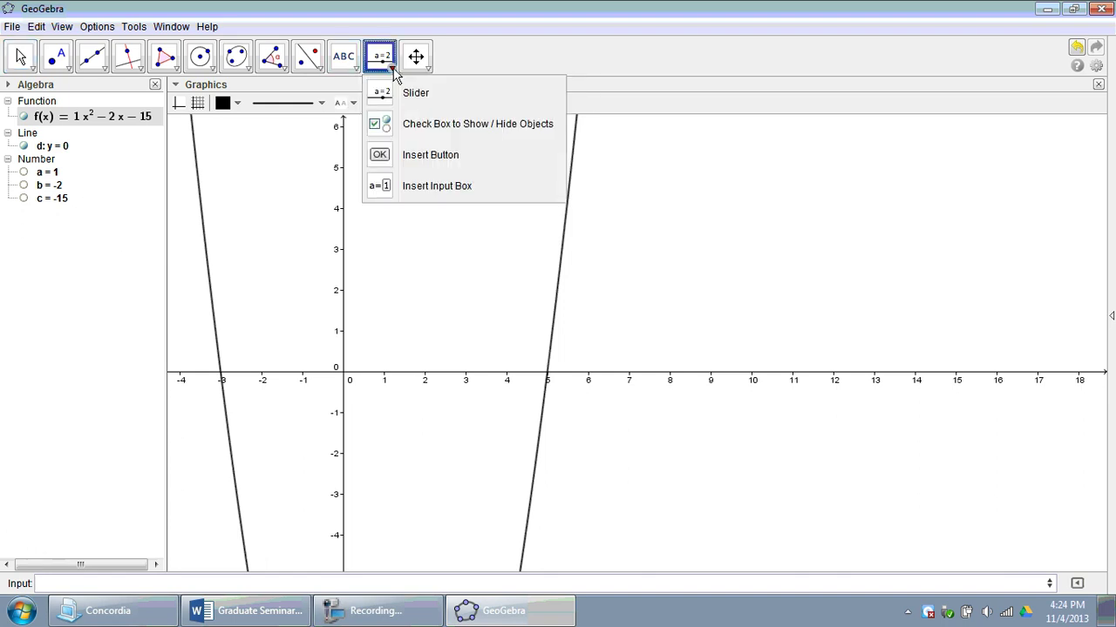
pyautogui.click(411, 188)
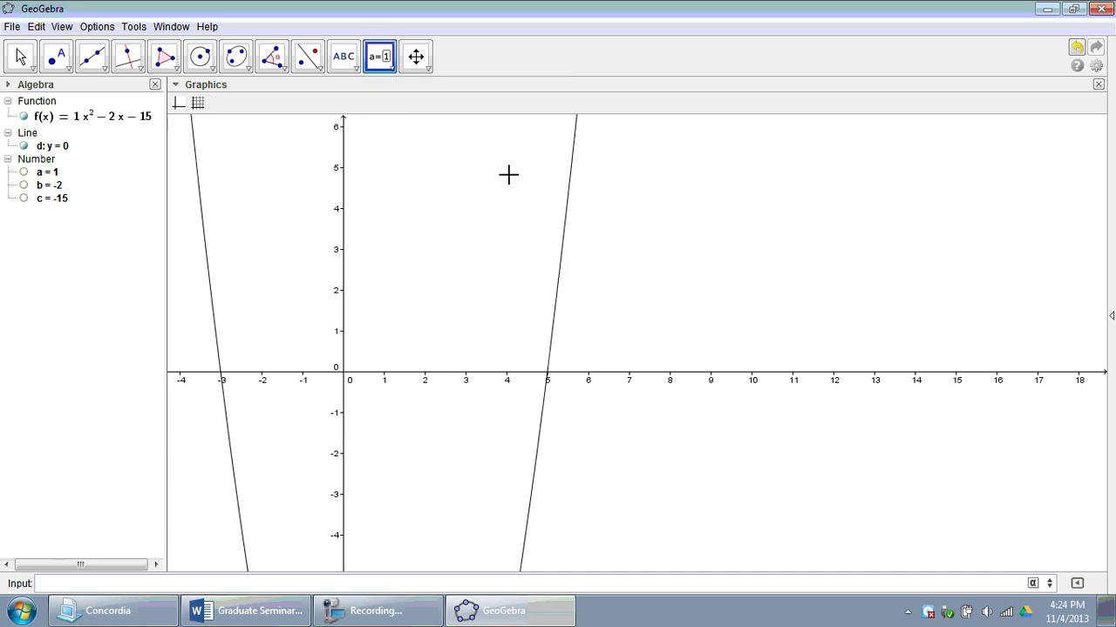
pyautogui.click(707, 147)
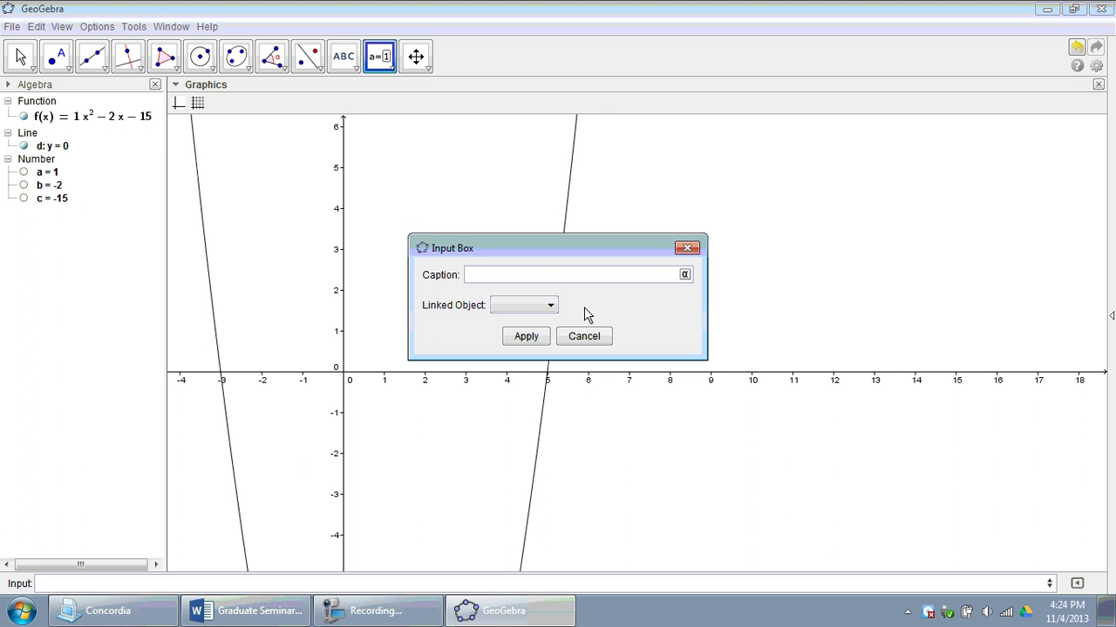
pyautogui.write('a')
pyautogui.click(551, 305)
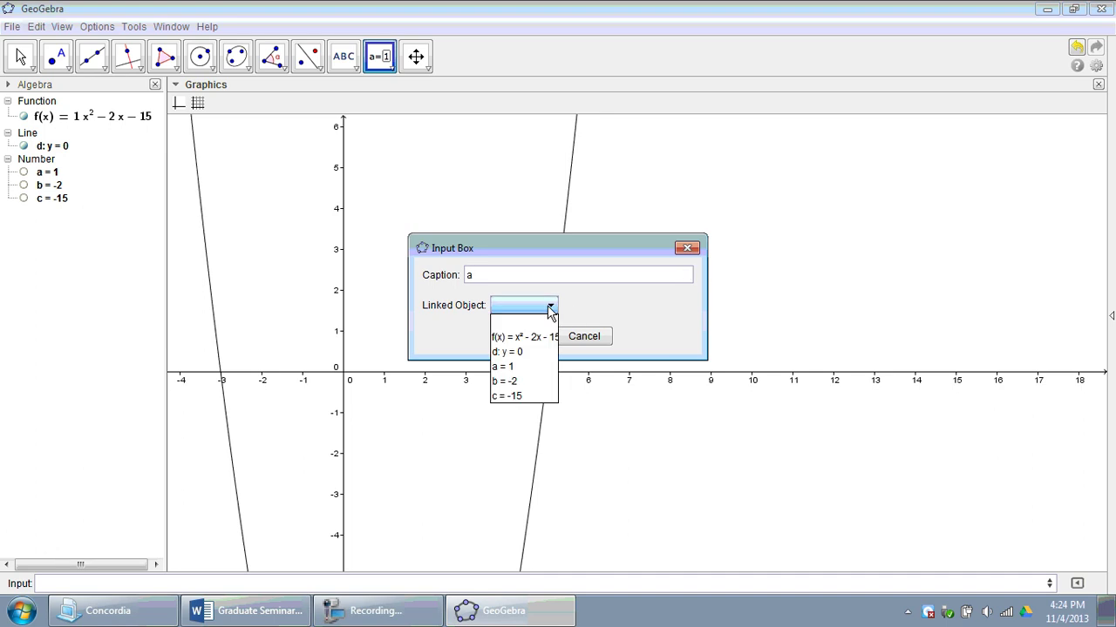
pyautogui.click(517, 367)
pyautogui.click(527, 336)
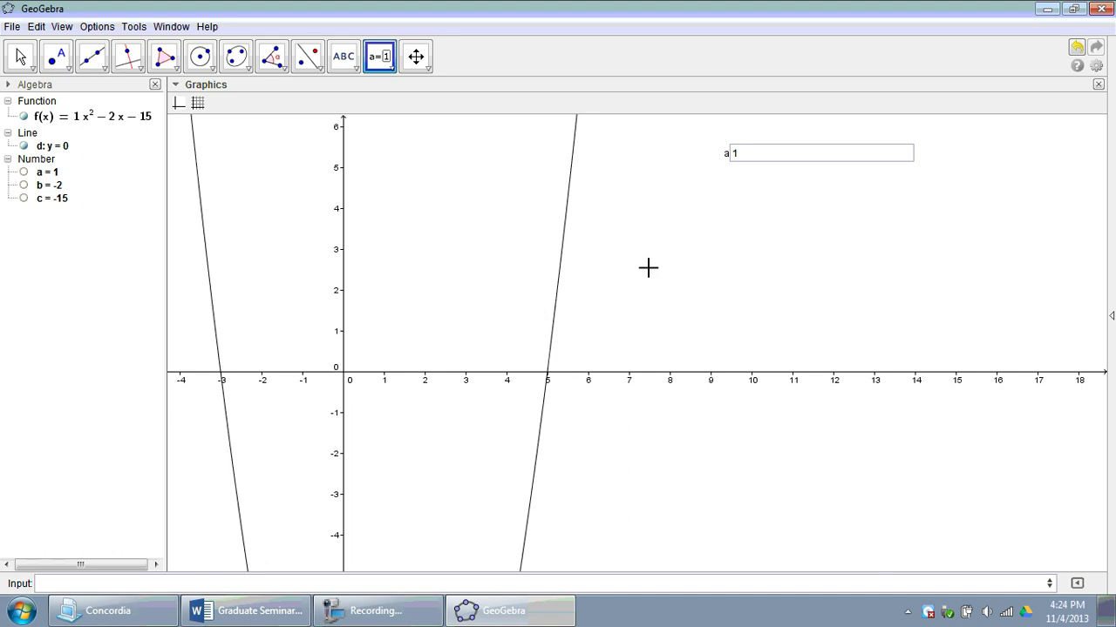
# Add input boxes captioned 'b' and 'c' linked to coefficients b and c
pyautogui.click(722, 195)
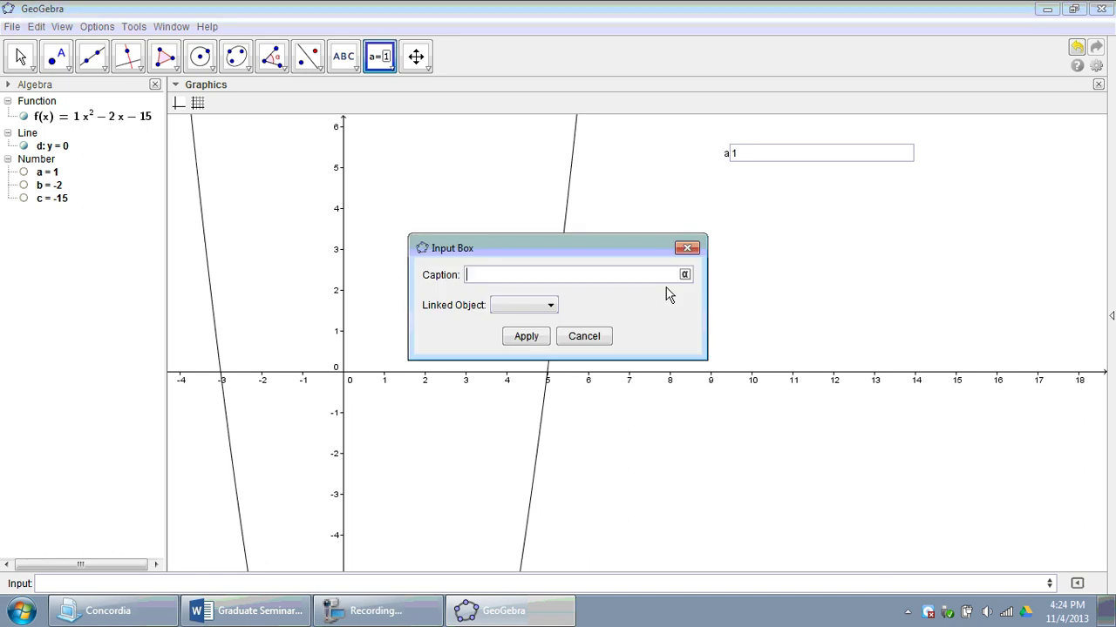
pyautogui.write('b')
pyautogui.click(550, 305)
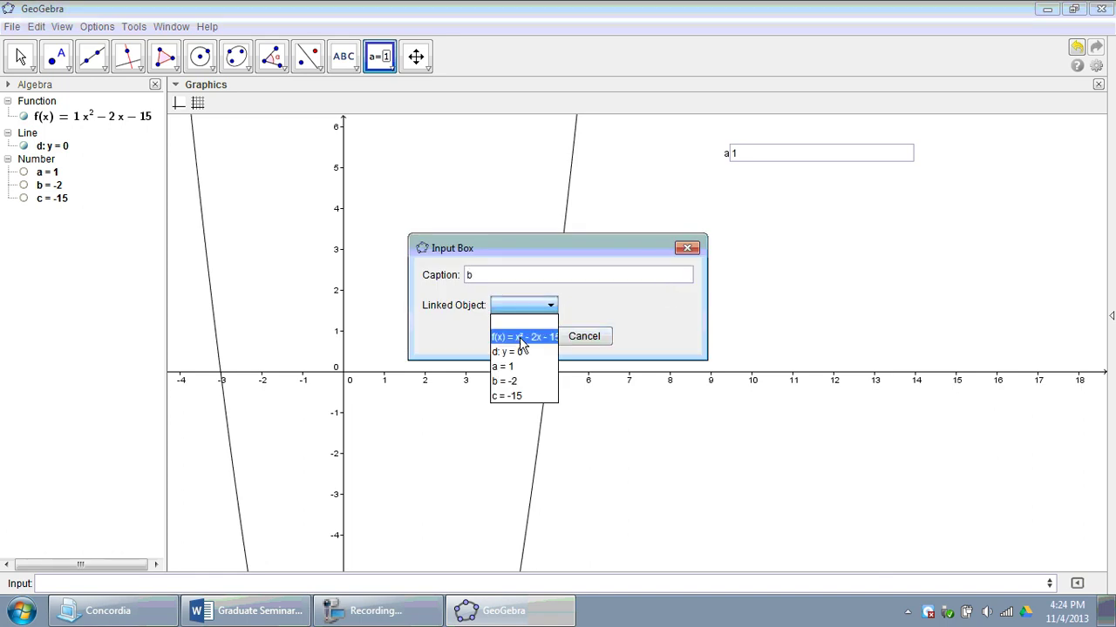
pyautogui.click(533, 381)
pyautogui.click(529, 338)
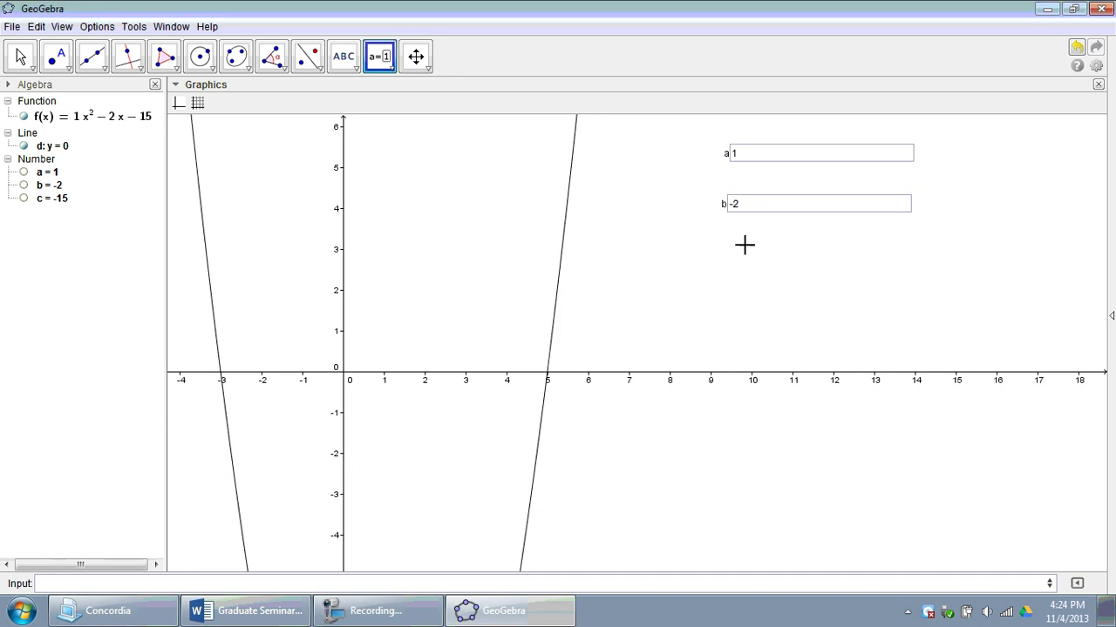
pyautogui.click(735, 251)
pyautogui.write('c')
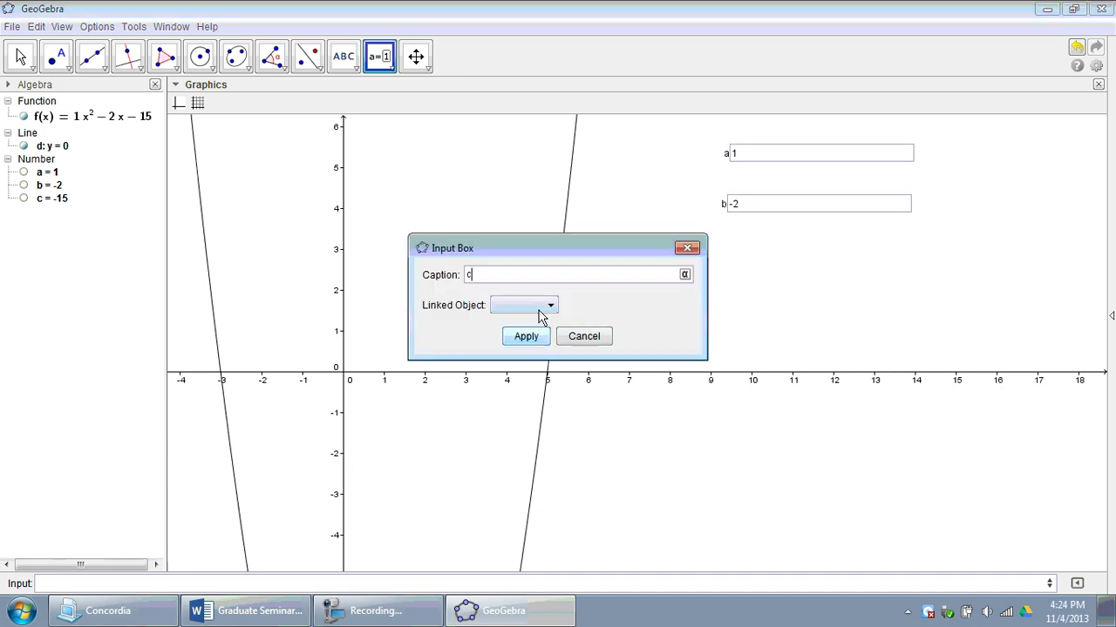
pyautogui.click(550, 305)
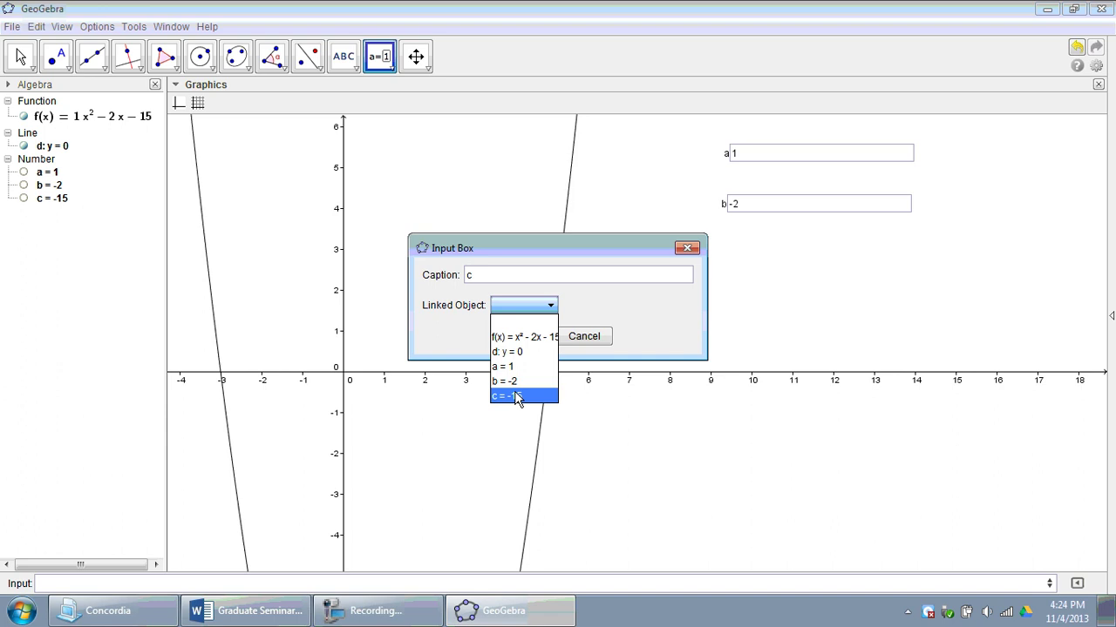
pyautogui.click(515, 396)
pyautogui.click(529, 340)
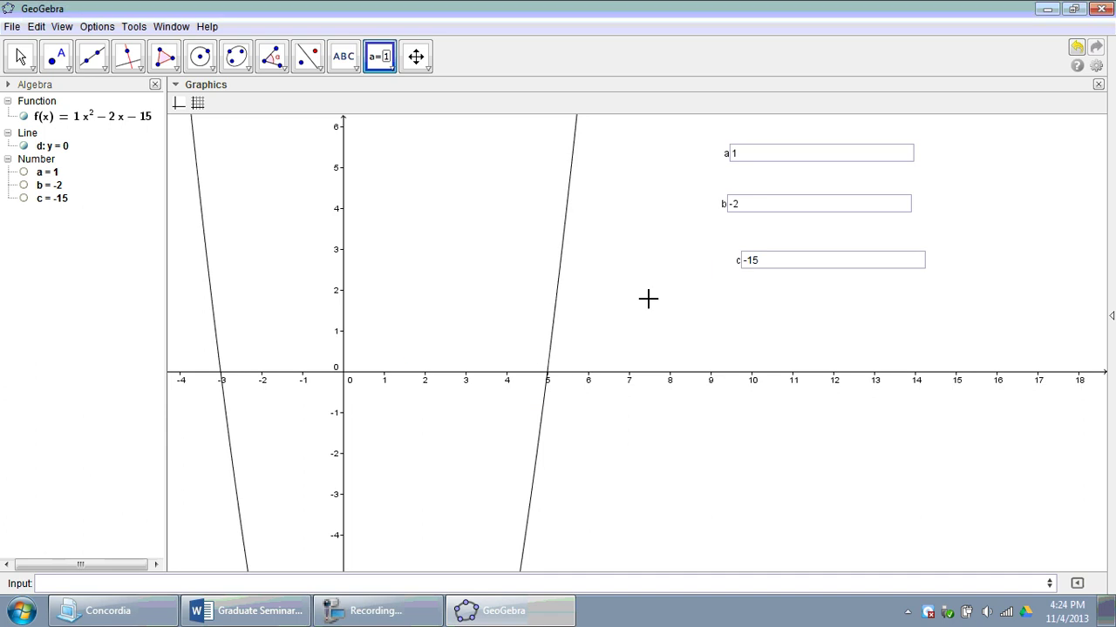
# Test box a by entering 2 to reshape the parabola, then restore it to 1
pyautogui.click(745, 154)
pyautogui.press('Return')
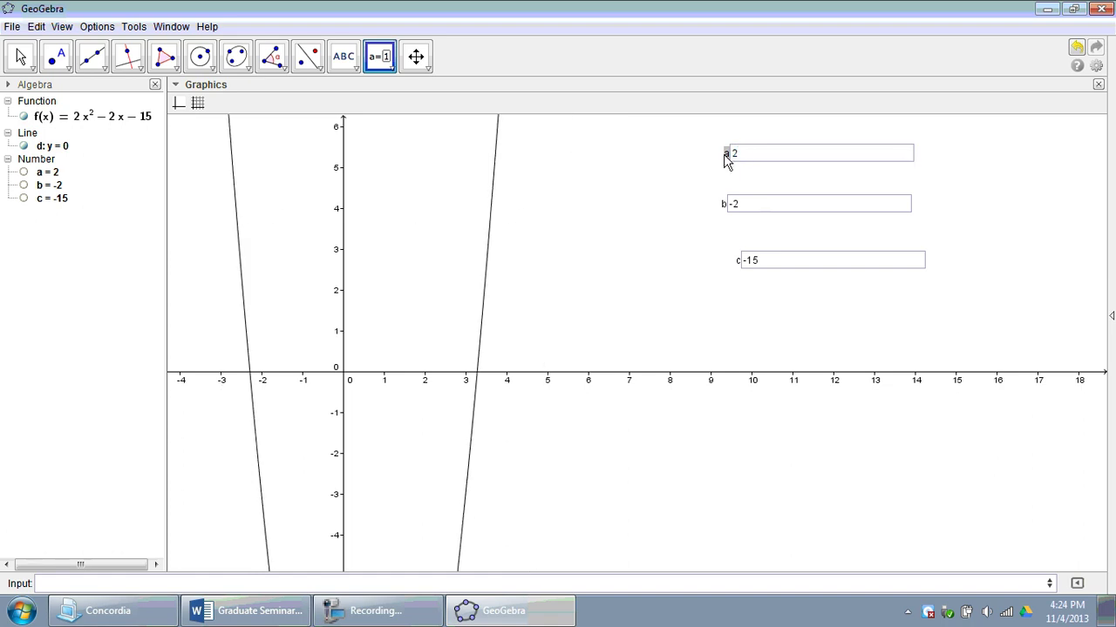
pyautogui.click(755, 155)
pyautogui.press('Return')
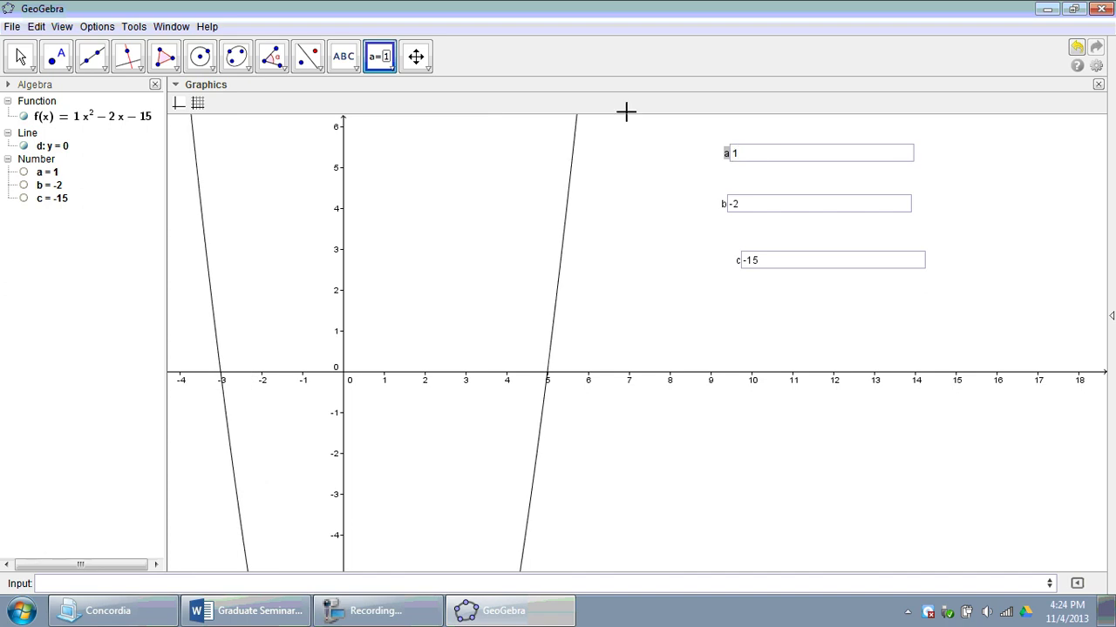
# Drag boxes a, b and c into a tight vertical stack near the top right, then deselect
pyautogui.click(21, 57)
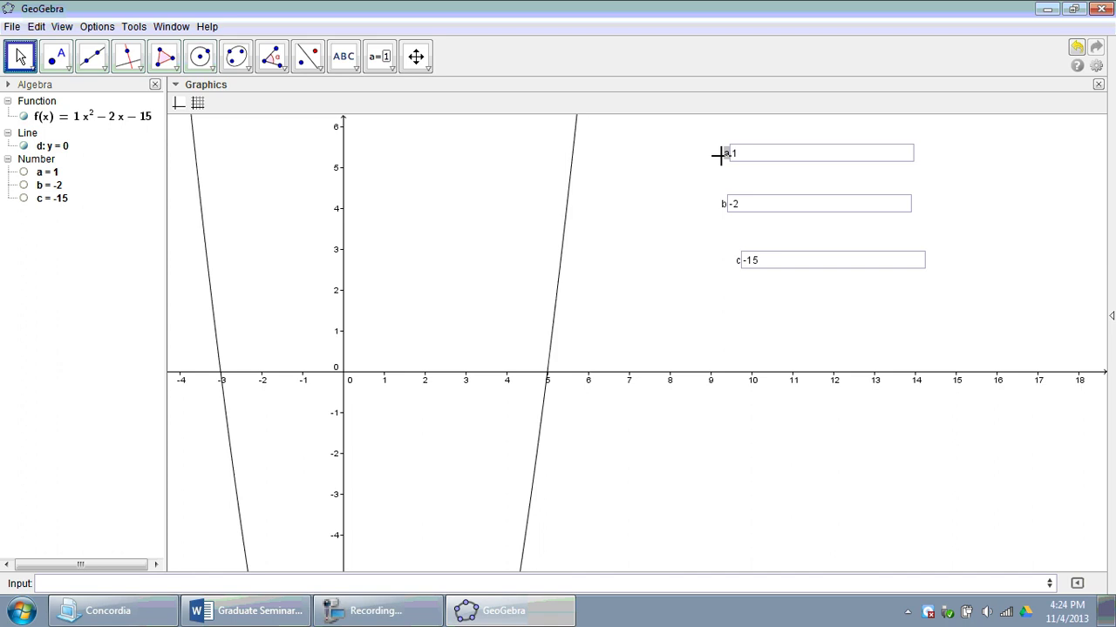
pyautogui.moveTo(720, 155); pyautogui.dragTo(732, 136)
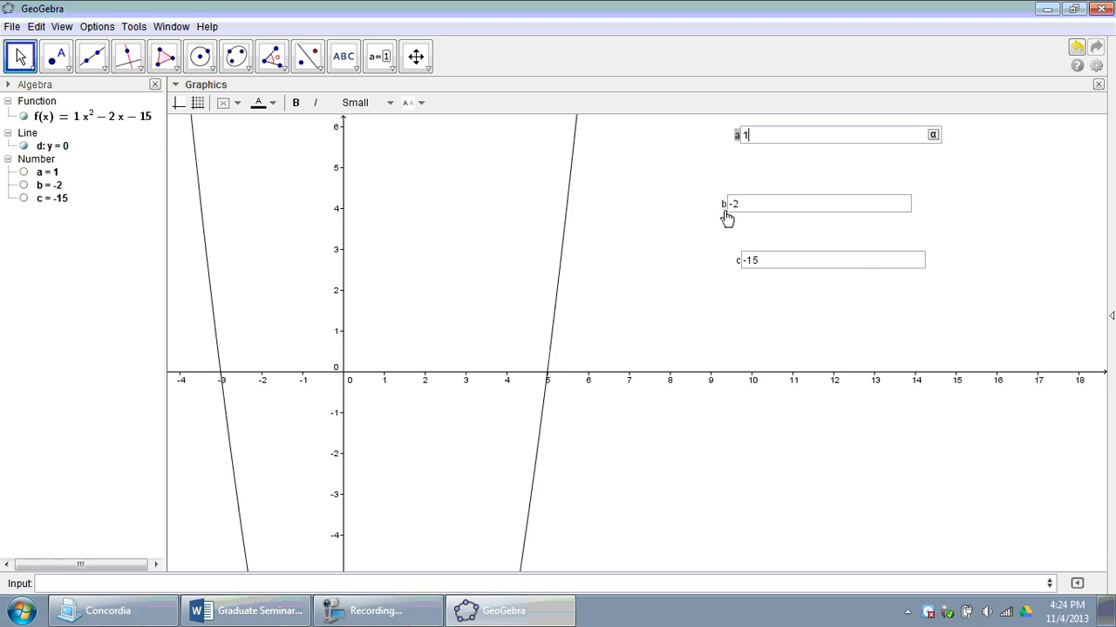
pyautogui.moveTo(723, 212); pyautogui.dragTo(737, 164)
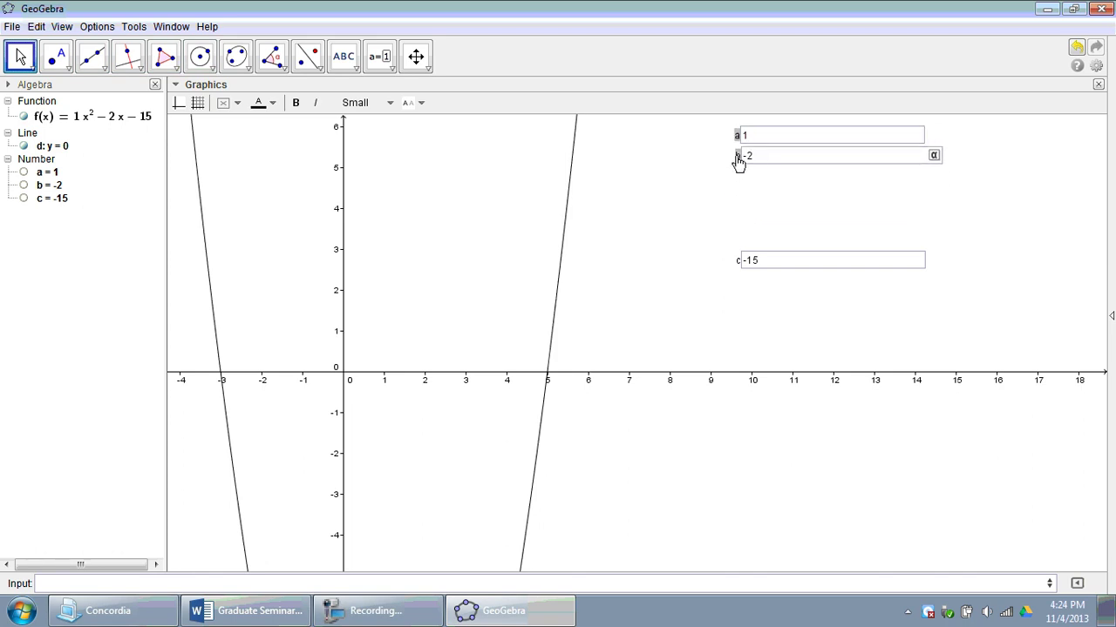
pyautogui.moveTo(738, 259); pyautogui.dragTo(737, 180)
pyautogui.click(718, 251)
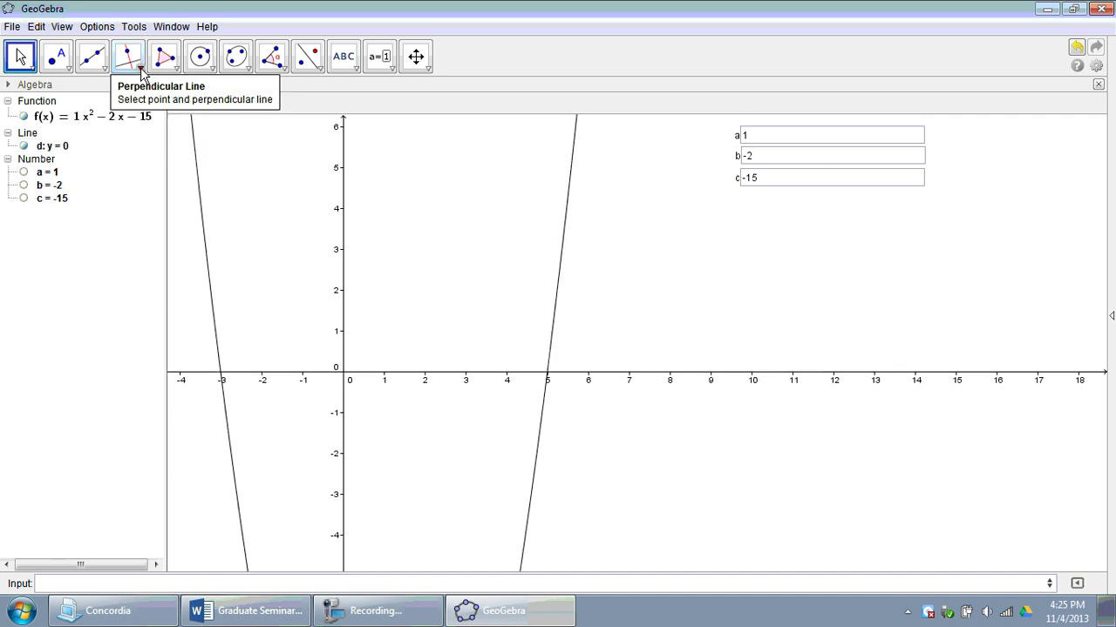
# Intersect the parabola with line y = 0 to create points A (-3, 0) and B (5, 0)
pyautogui.click(69, 68)
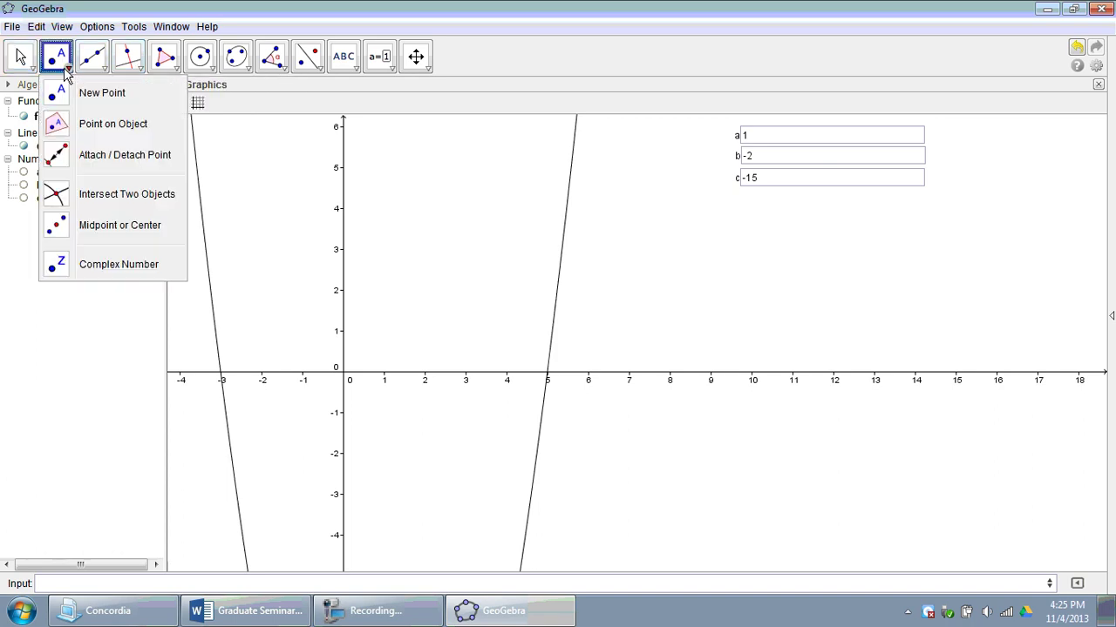
pyautogui.click(103, 200)
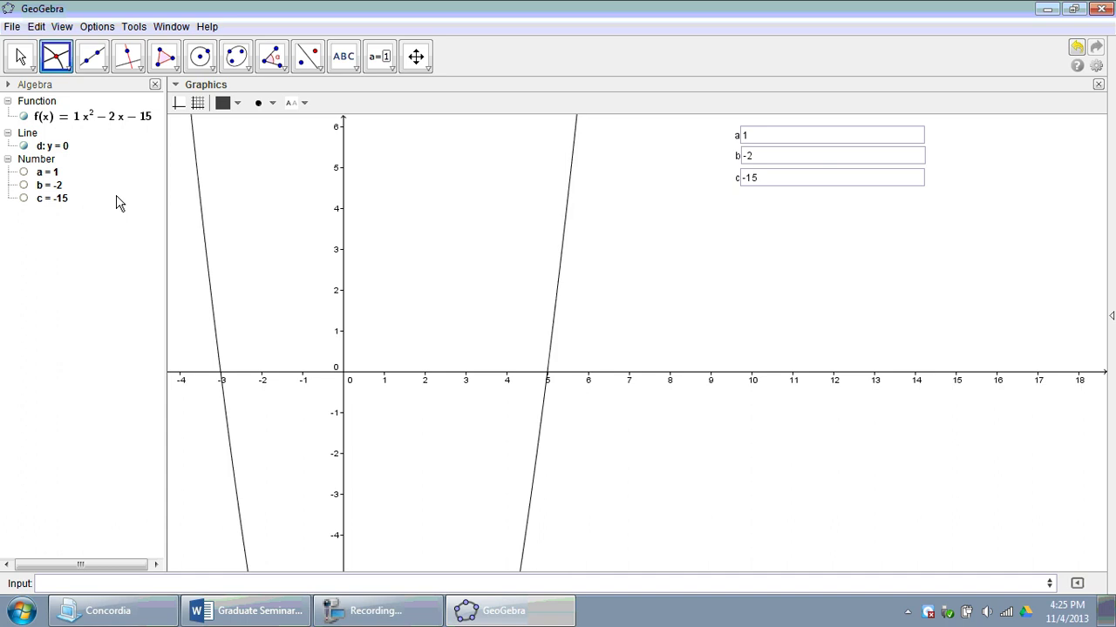
pyautogui.click(222, 380)
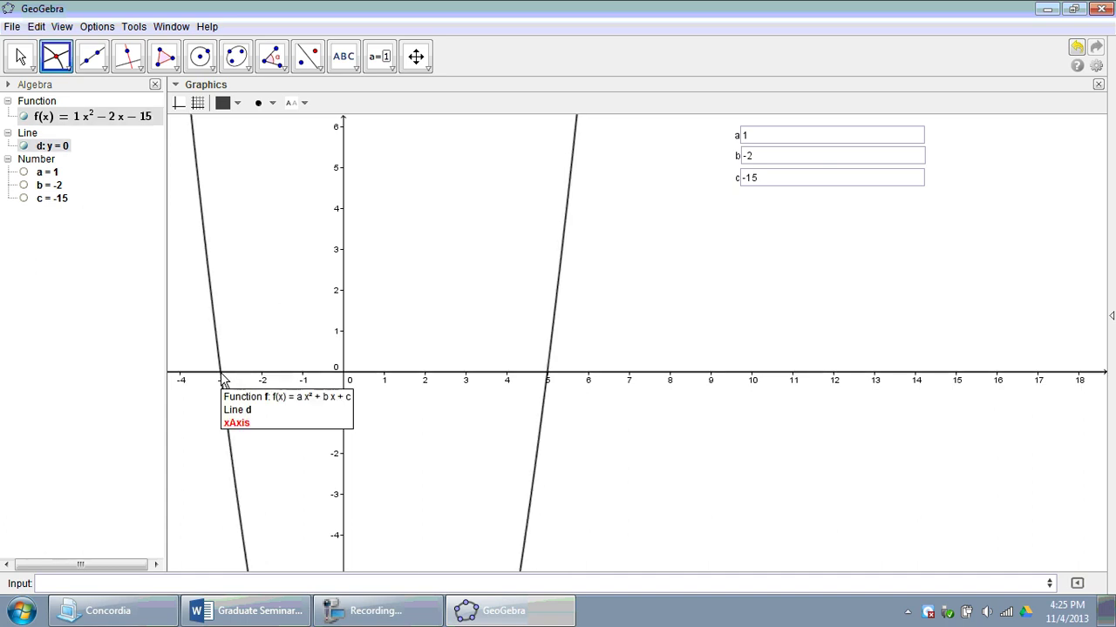
pyautogui.click(222, 381)
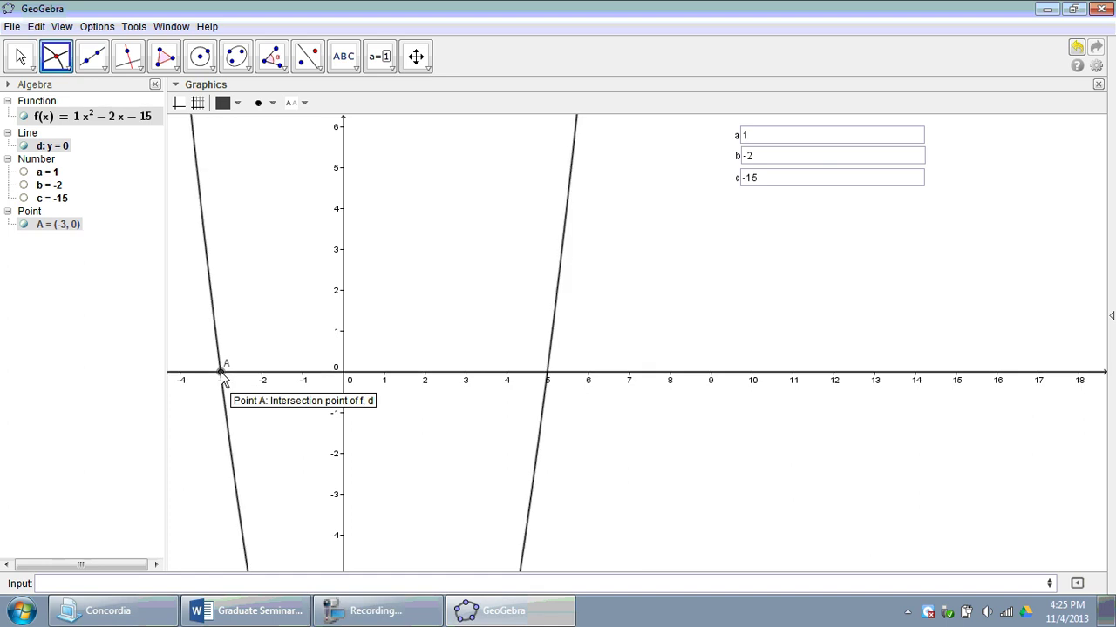
pyautogui.click(547, 381)
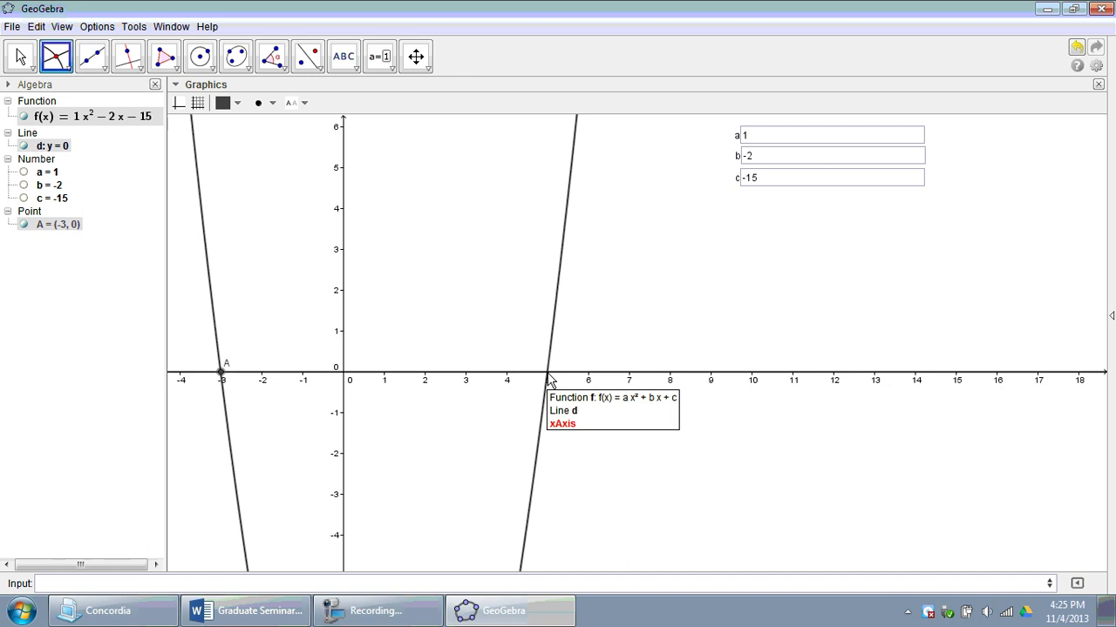
pyautogui.click(548, 380)
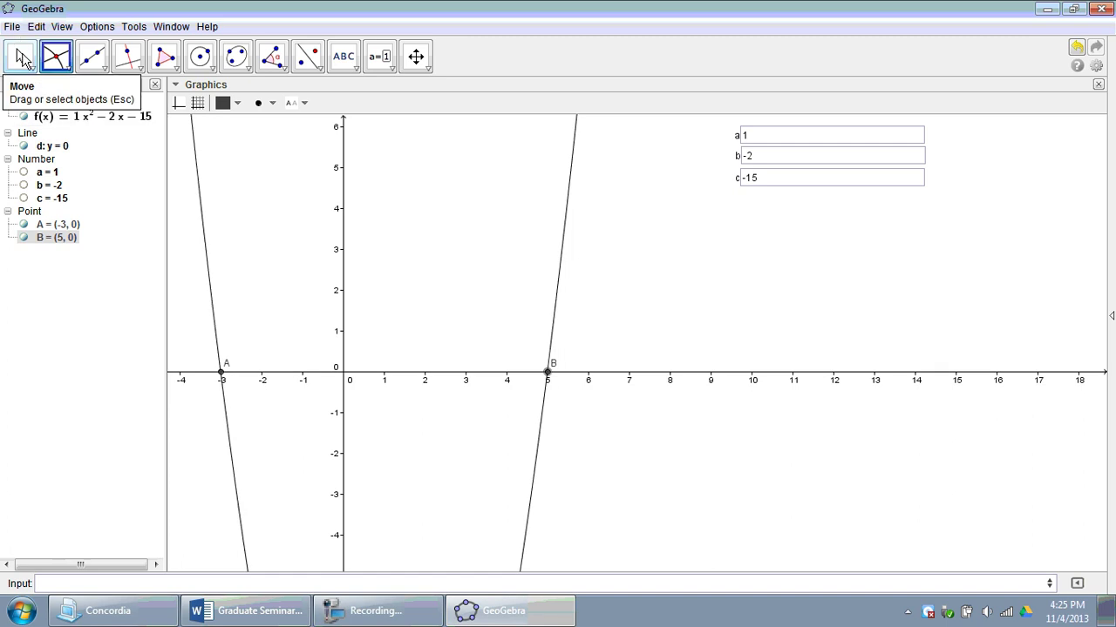
pyautogui.click(22, 57)
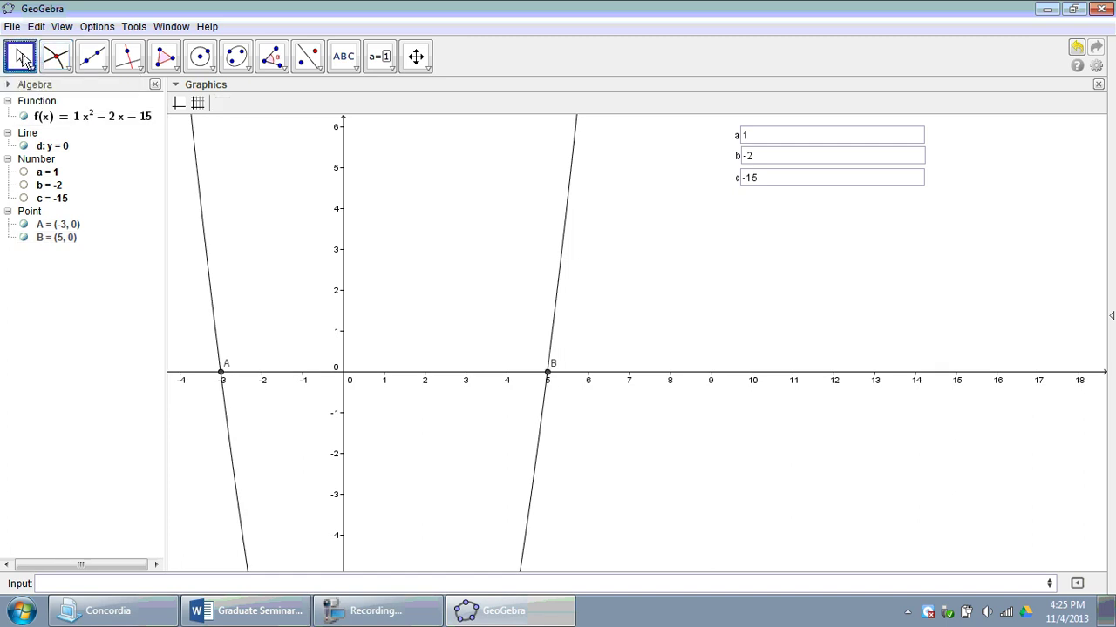
pyautogui.click(765, 137)
pyautogui.write('2')
pyautogui.press('Return')
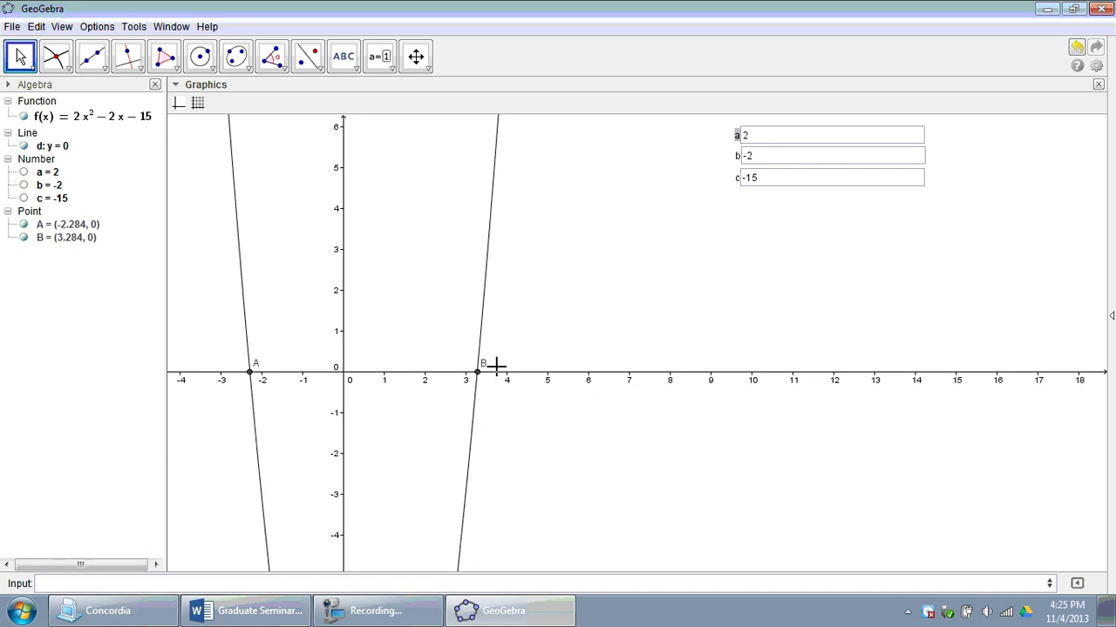
pyautogui.moveTo(770, 137); pyautogui.dragTo(737, 135)
pyautogui.write('1')
pyautogui.press('Return')
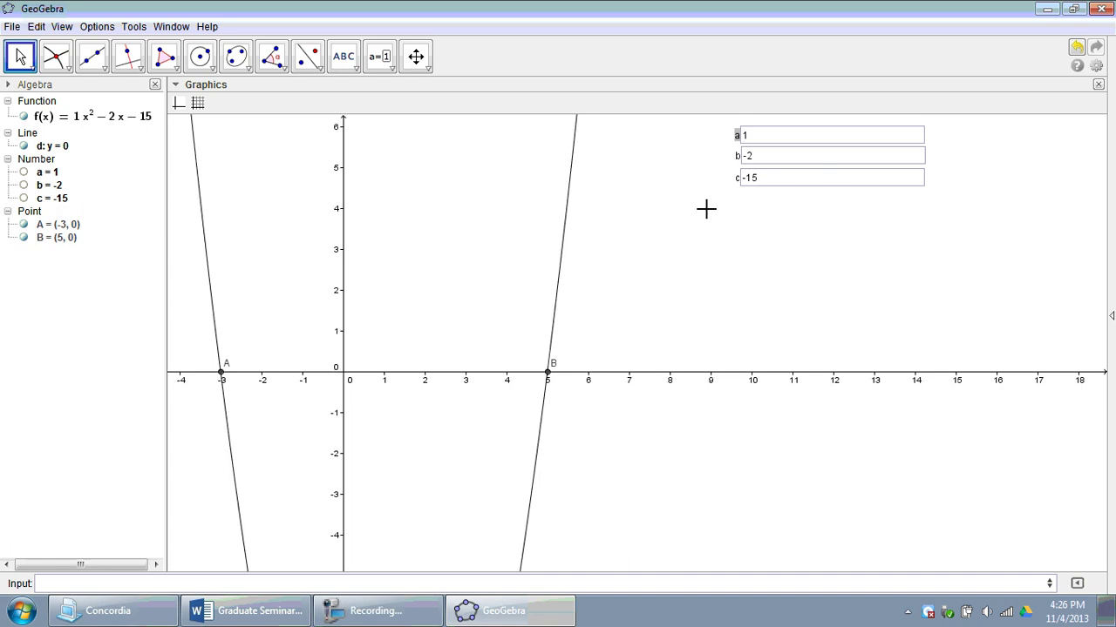
# Change the a input box's length from 20 to 4 in Object Properties
pyautogui.rightClick(738, 138)
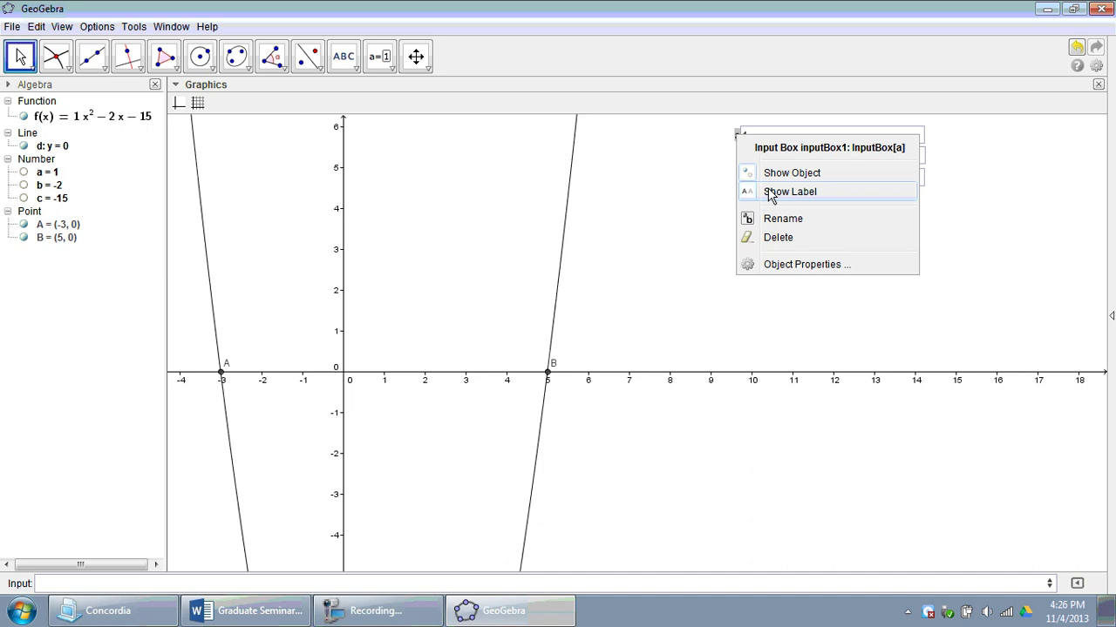
pyautogui.click(788, 265)
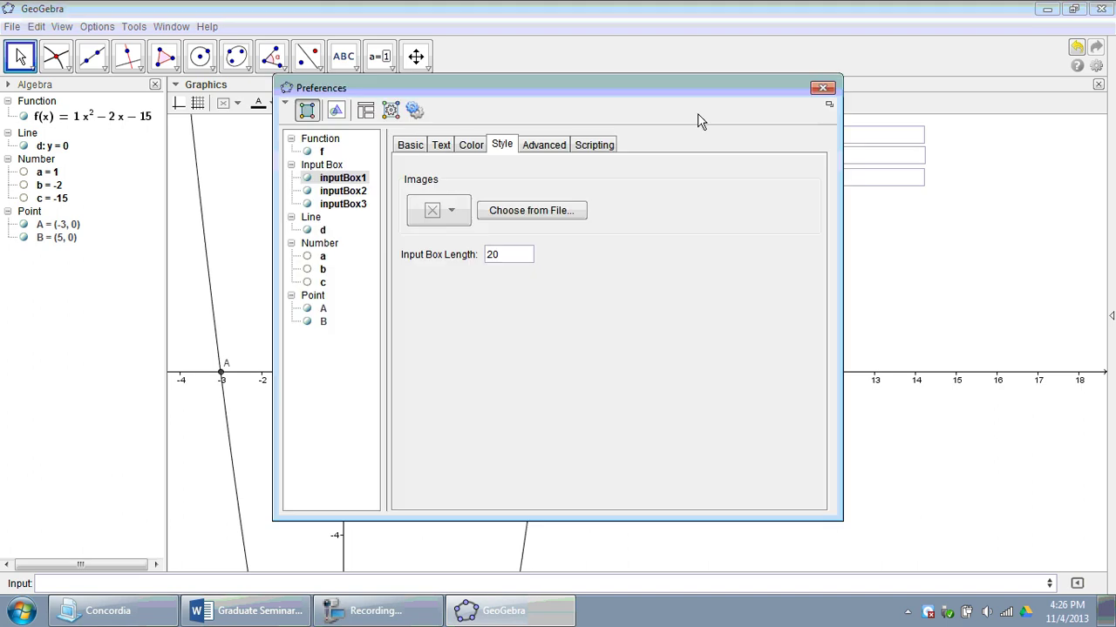
pyautogui.moveTo(688, 88); pyautogui.dragTo(580, 167)
pyautogui.moveTo(512, 183); pyautogui.dragTo(515, 107)
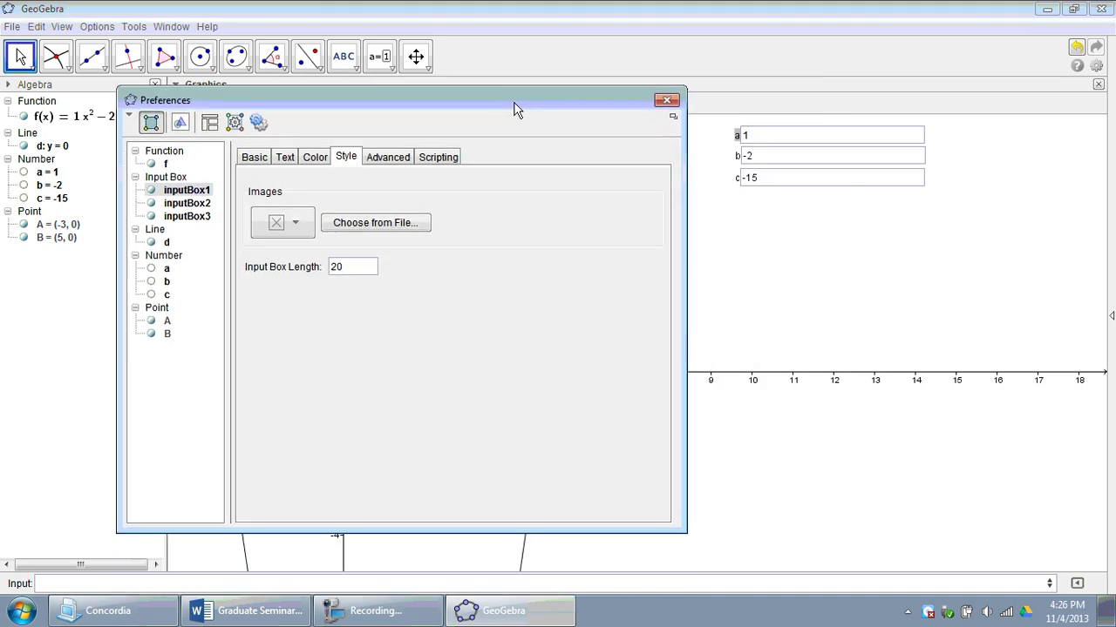
pyautogui.click(349, 270)
pyautogui.moveTo(349, 275); pyautogui.dragTo(327, 269)
pyautogui.write('4')
pyautogui.click(666, 101)
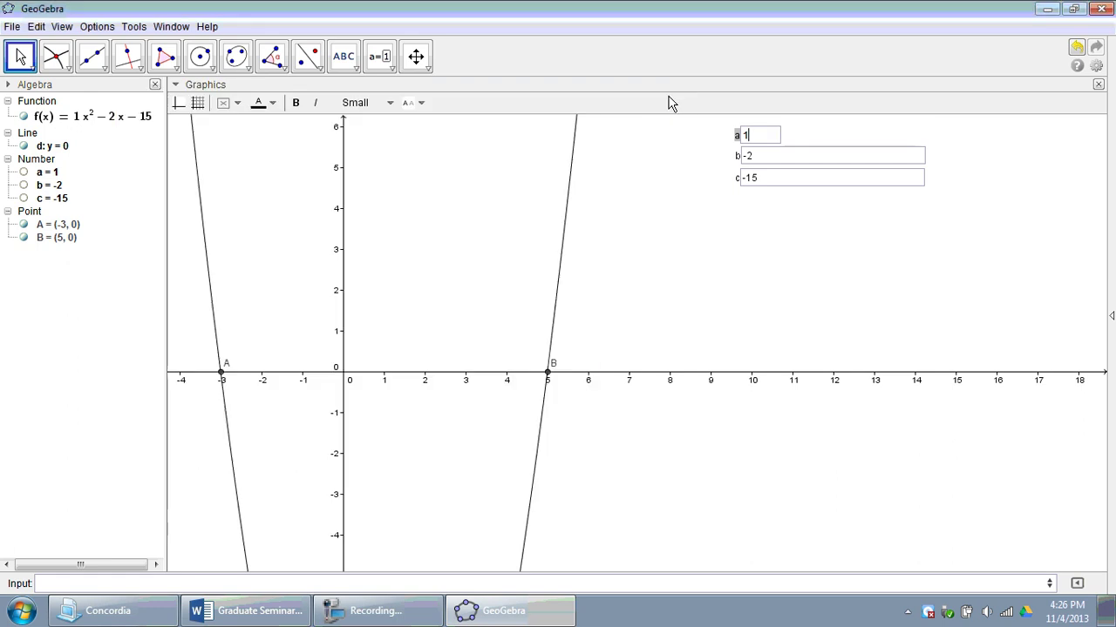
# Set the b and c input boxes' length to 4 as well
pyautogui.rightClick(738, 161)
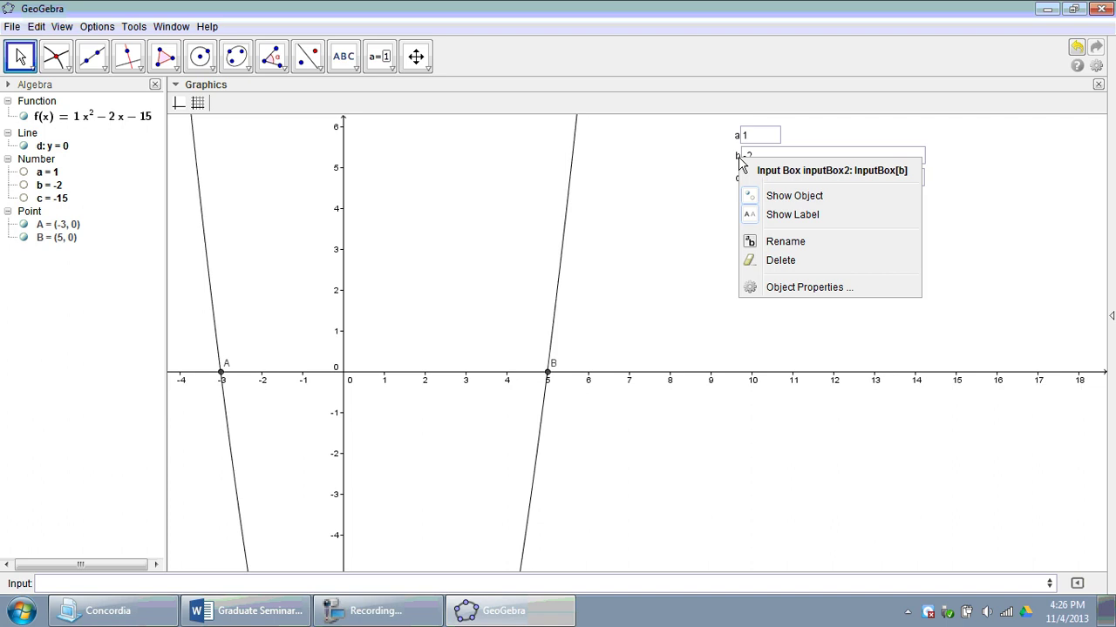
pyautogui.click(787, 287)
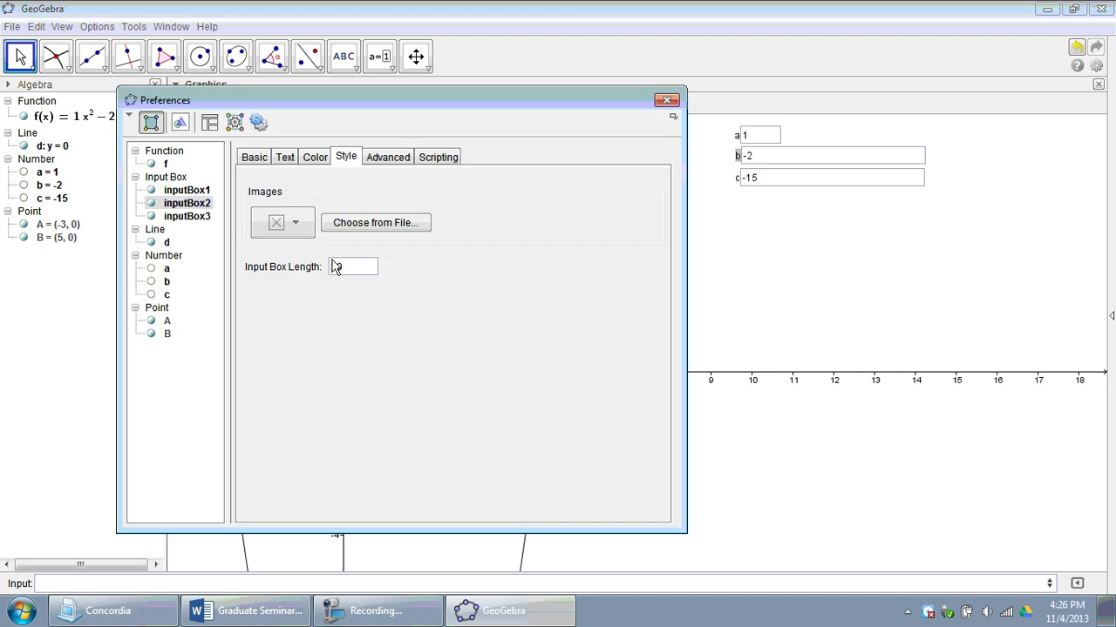
pyautogui.doubleClick(337, 269)
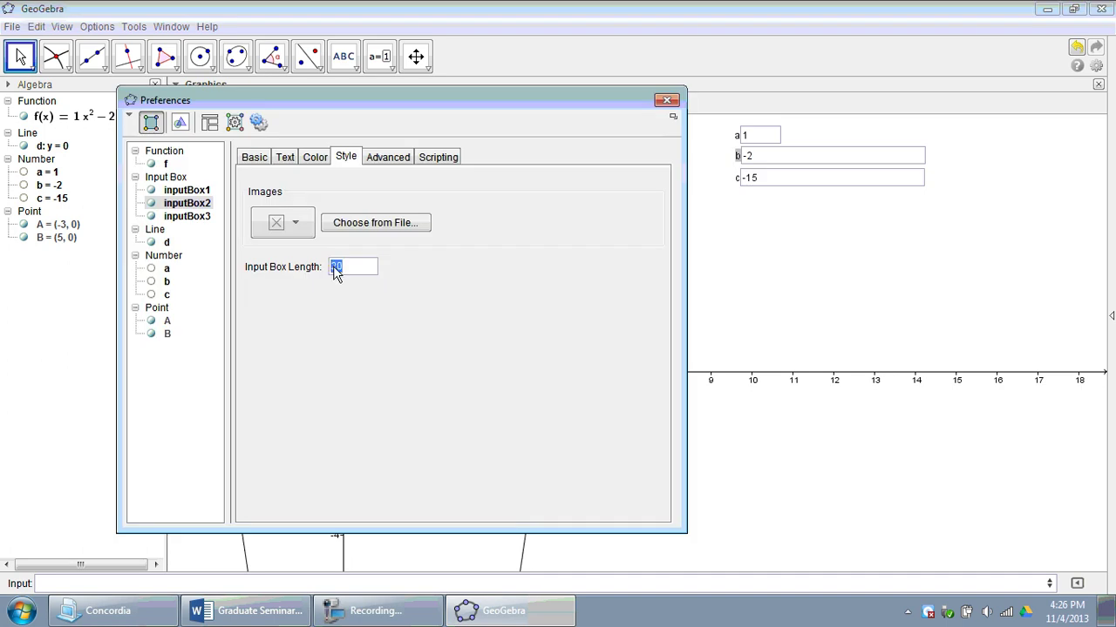
pyautogui.click(667, 100)
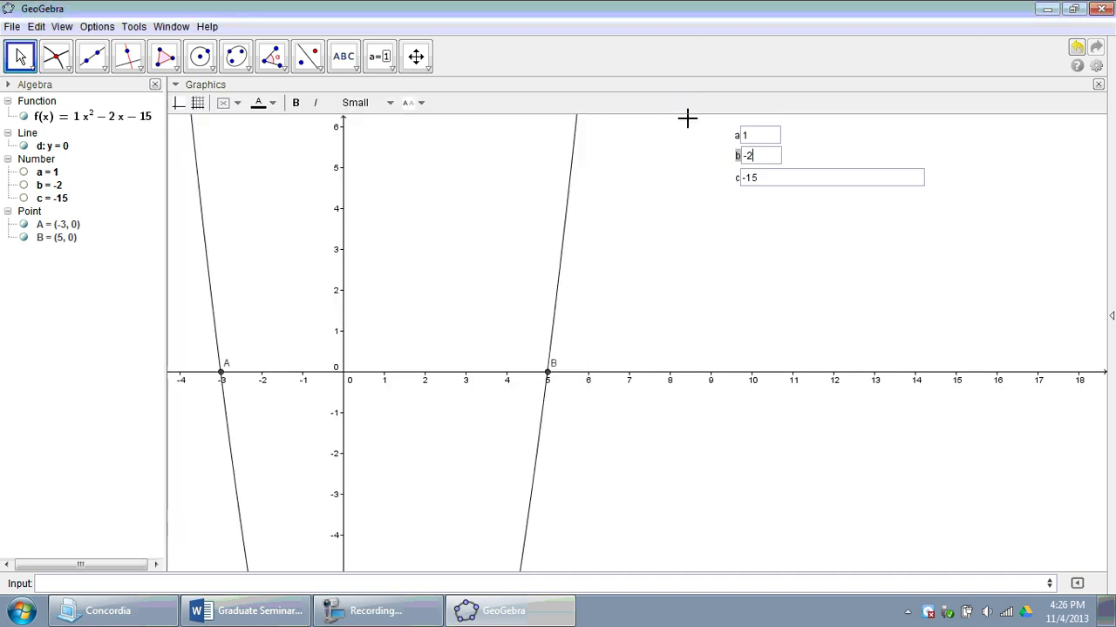
pyautogui.rightClick(738, 180)
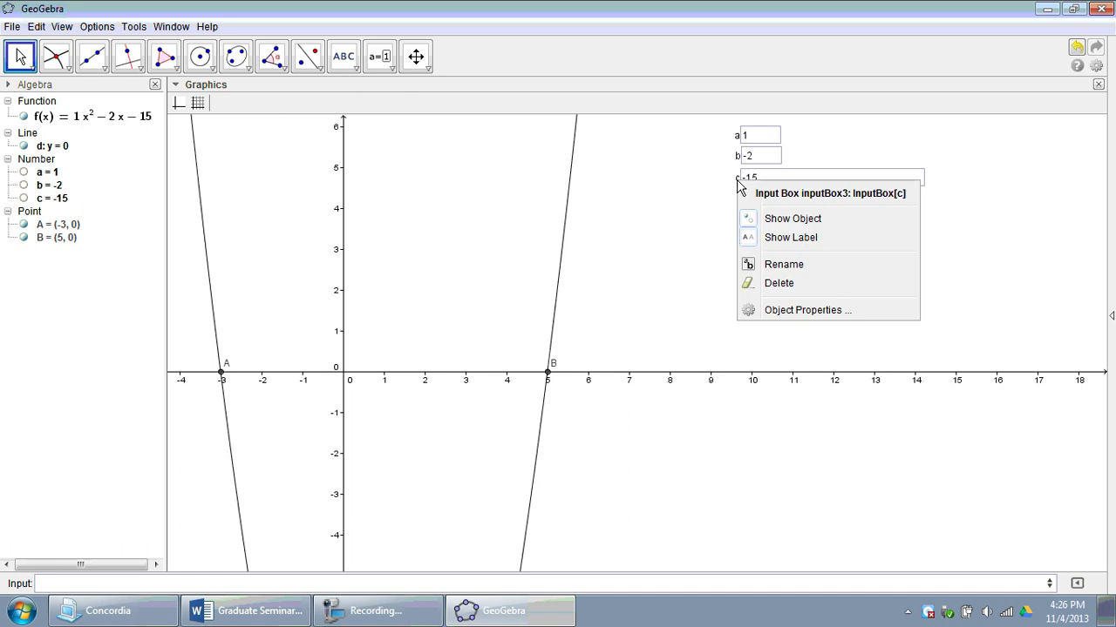
pyautogui.click(787, 310)
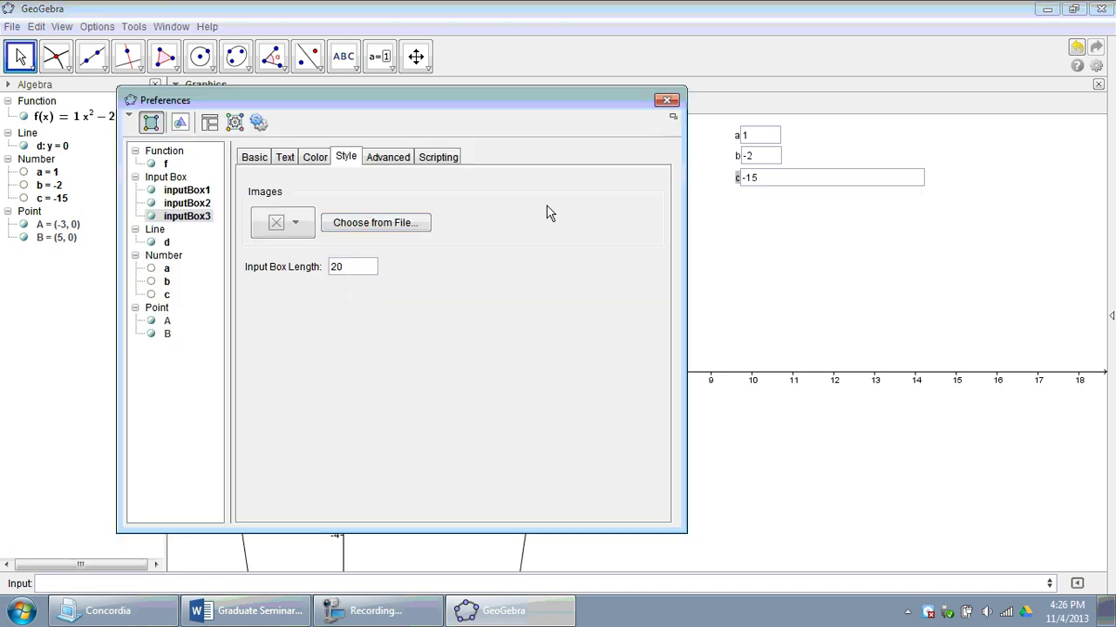
pyautogui.doubleClick(330, 270)
pyautogui.write('4')
pyautogui.click(666, 100)
pyautogui.click(635, 264)
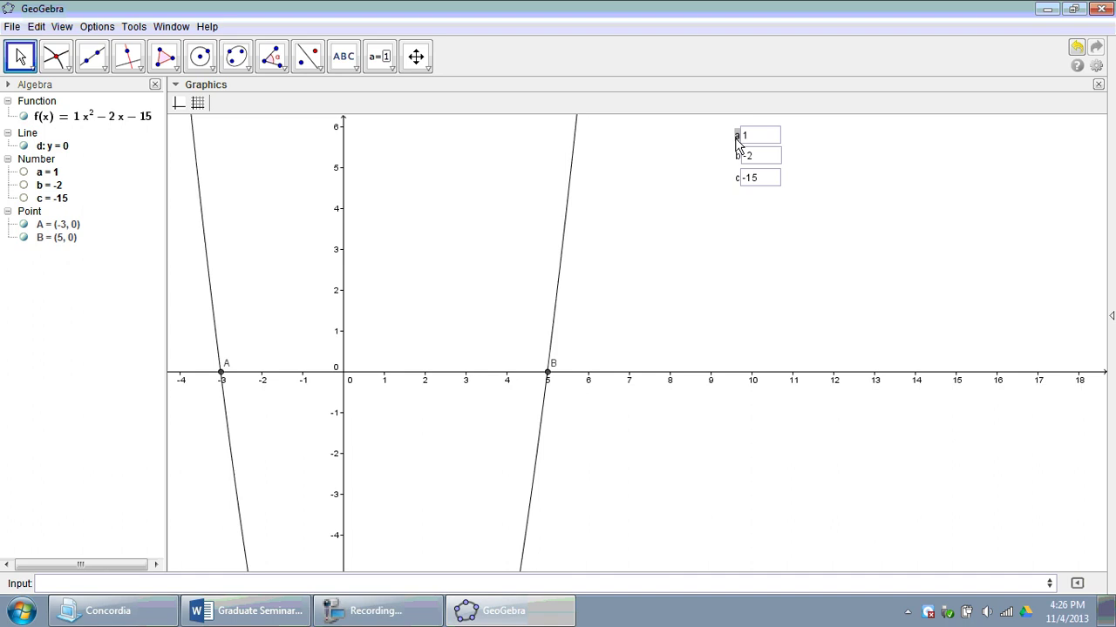
# Move box a into a horizontal row with b and c, and hide all three labels
pyautogui.moveTo(739, 142); pyautogui.dragTo(838, 152)
pyautogui.click(826, 194)
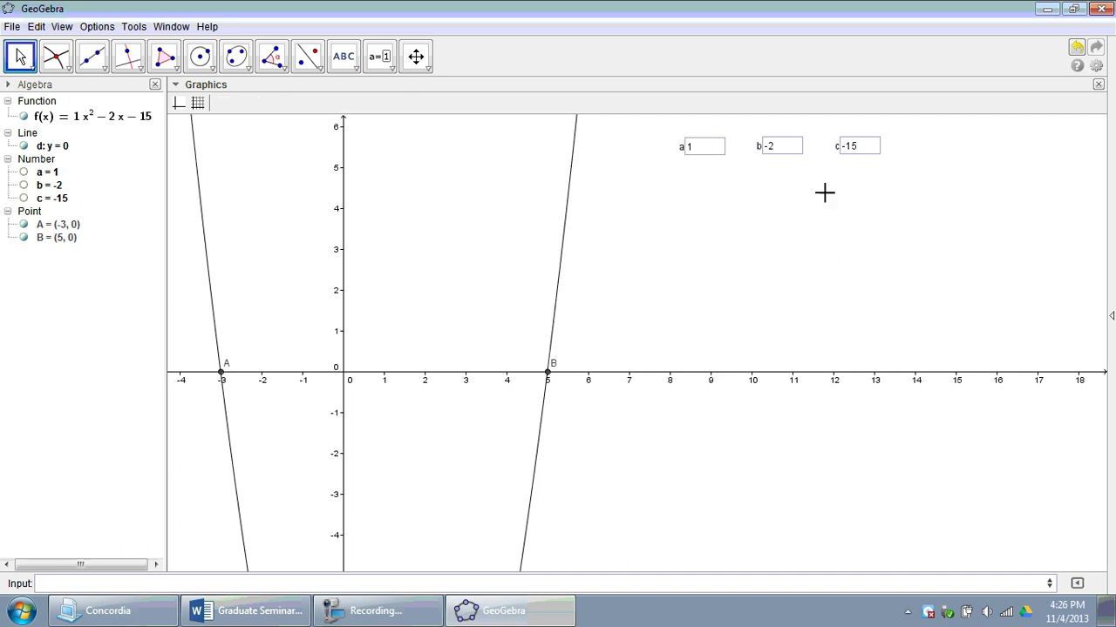
pyautogui.rightClick(682, 152)
pyautogui.click(724, 208)
pyautogui.rightClick(758, 155)
pyautogui.click(807, 208)
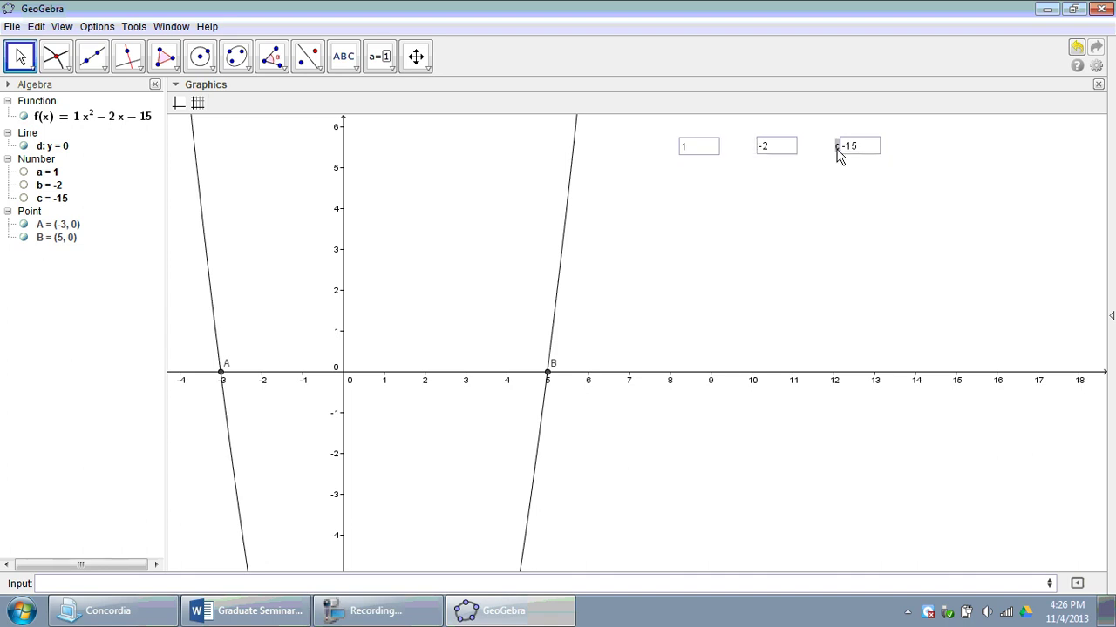
pyautogui.rightClick(839, 156)
pyautogui.click(889, 207)
# Create a LaTeX text reading x²+ and position it right after the 1 input box
pyautogui.click(345, 57)
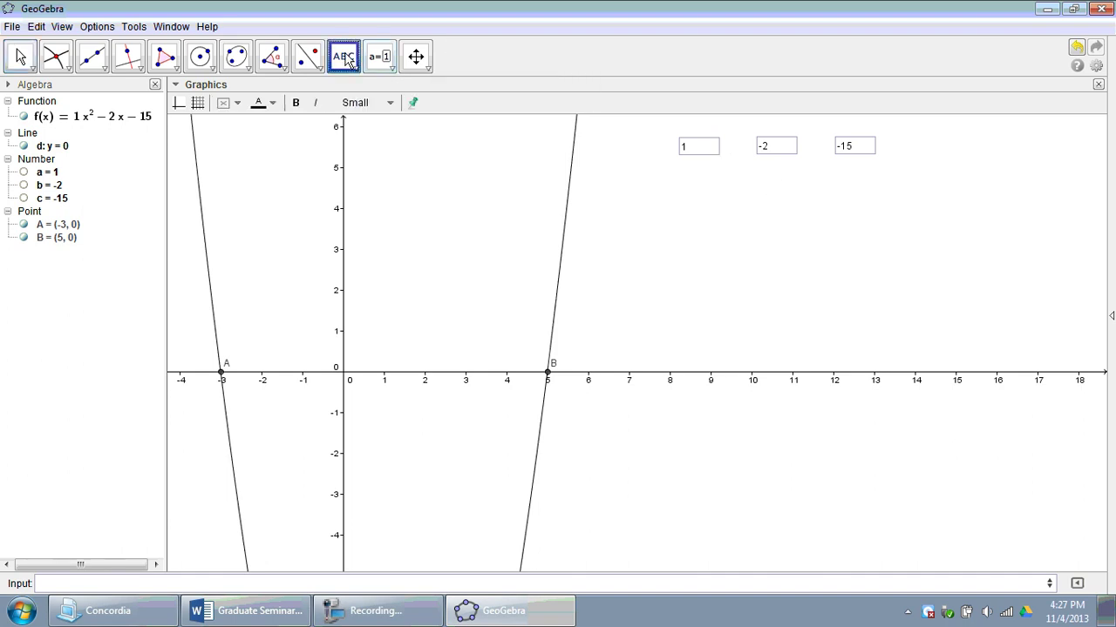
pyautogui.click(683, 253)
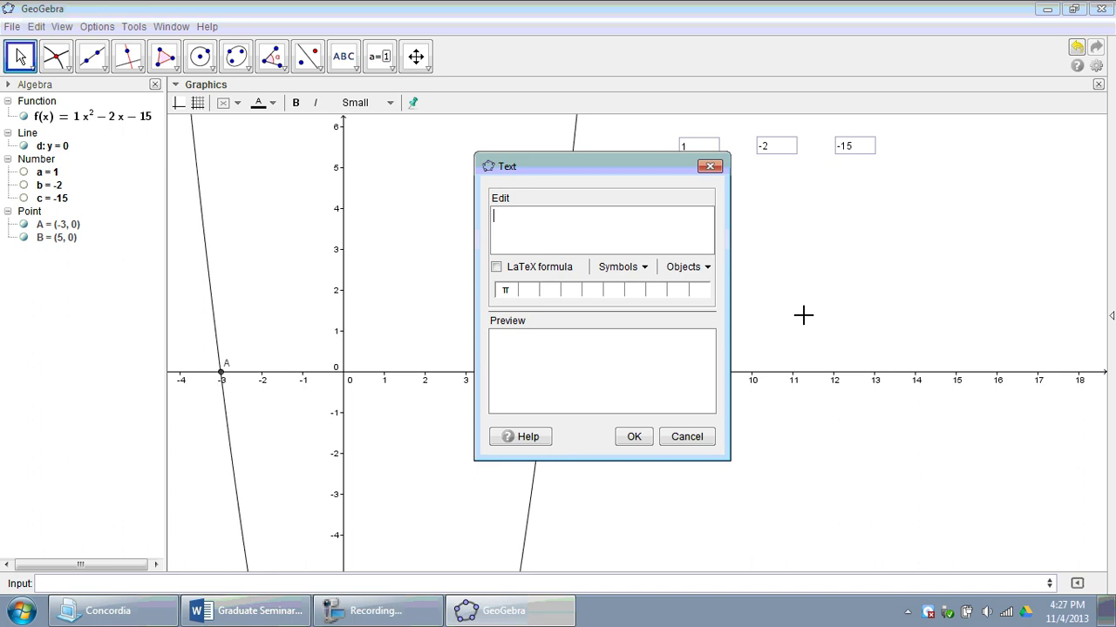
pyautogui.click(497, 268)
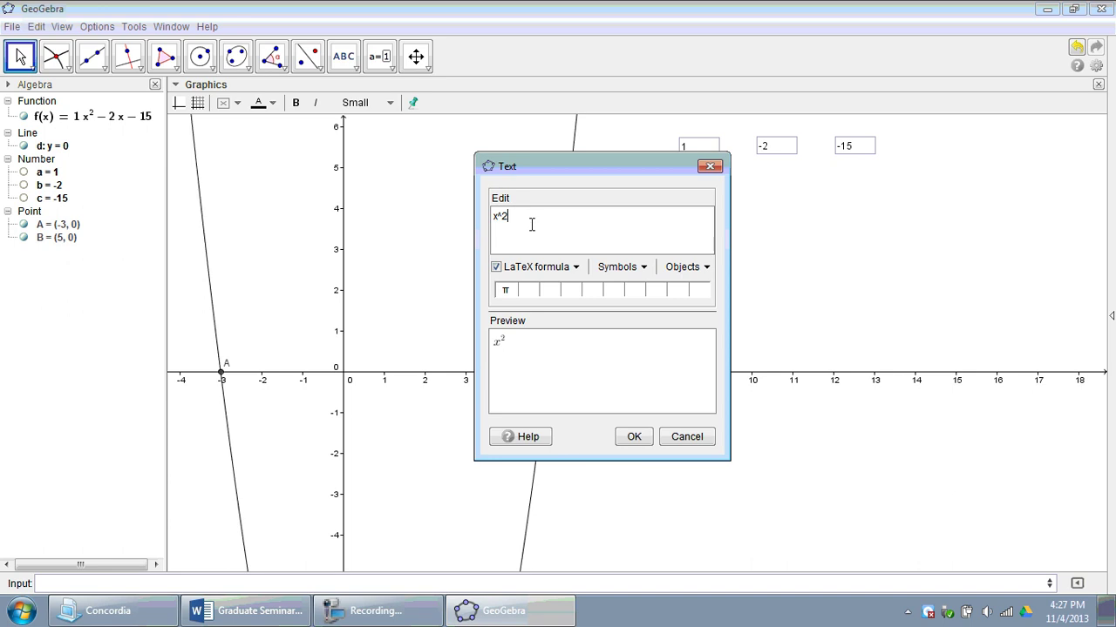
pyautogui.click(633, 437)
pyautogui.moveTo(689, 270); pyautogui.dragTo(726, 148)
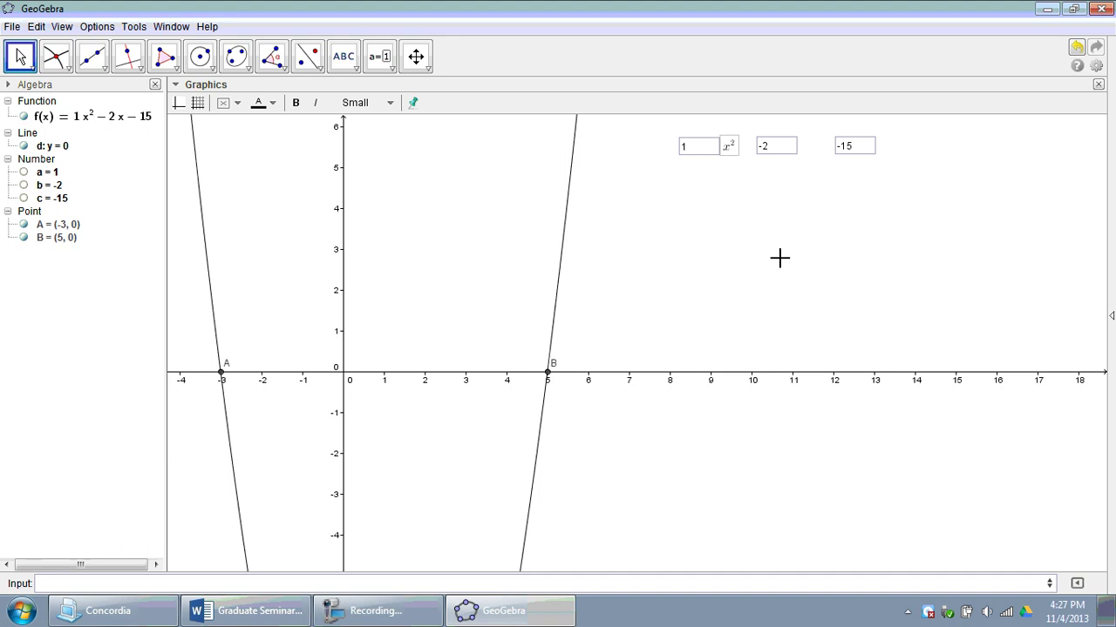
pyautogui.doubleClick(727, 146)
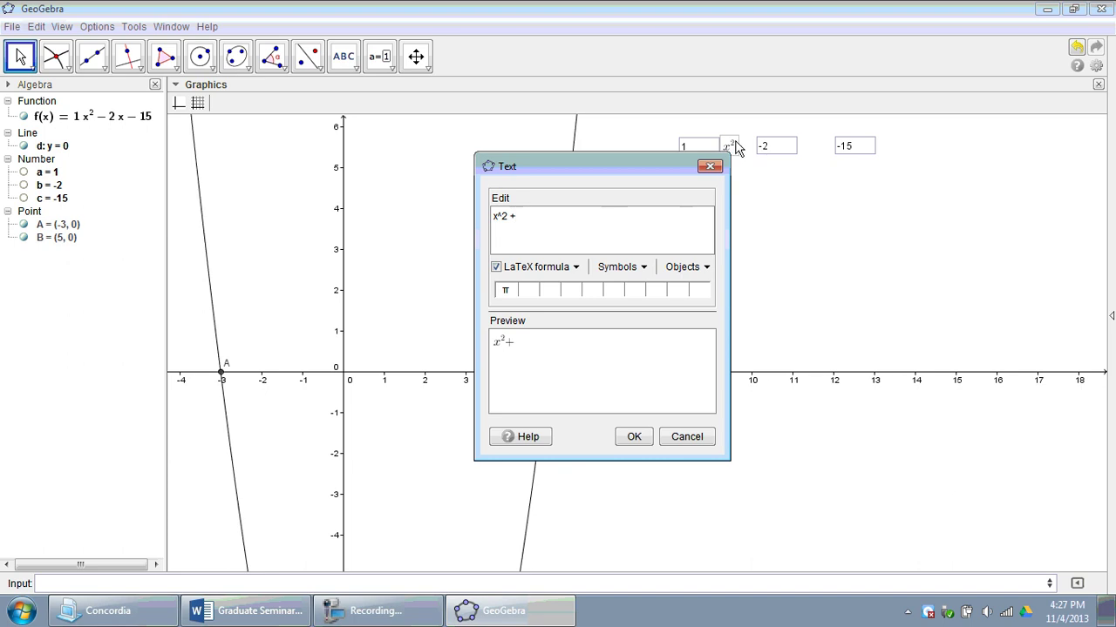
pyautogui.click(643, 438)
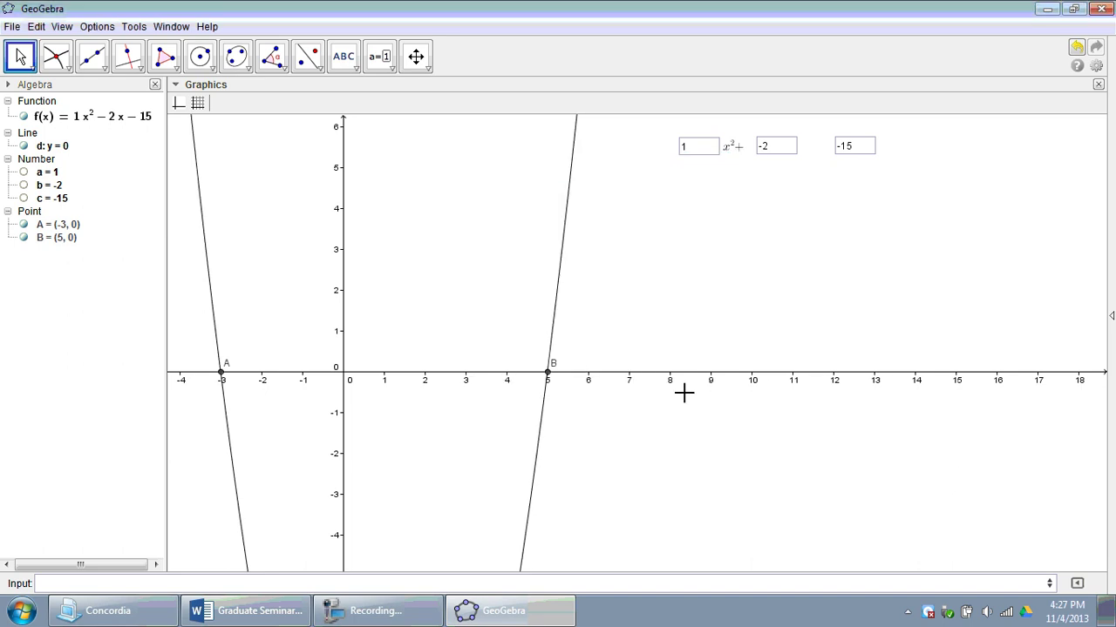
# Create a LaTeX x+ text and place it beside the -2 input box
pyautogui.click(343, 55)
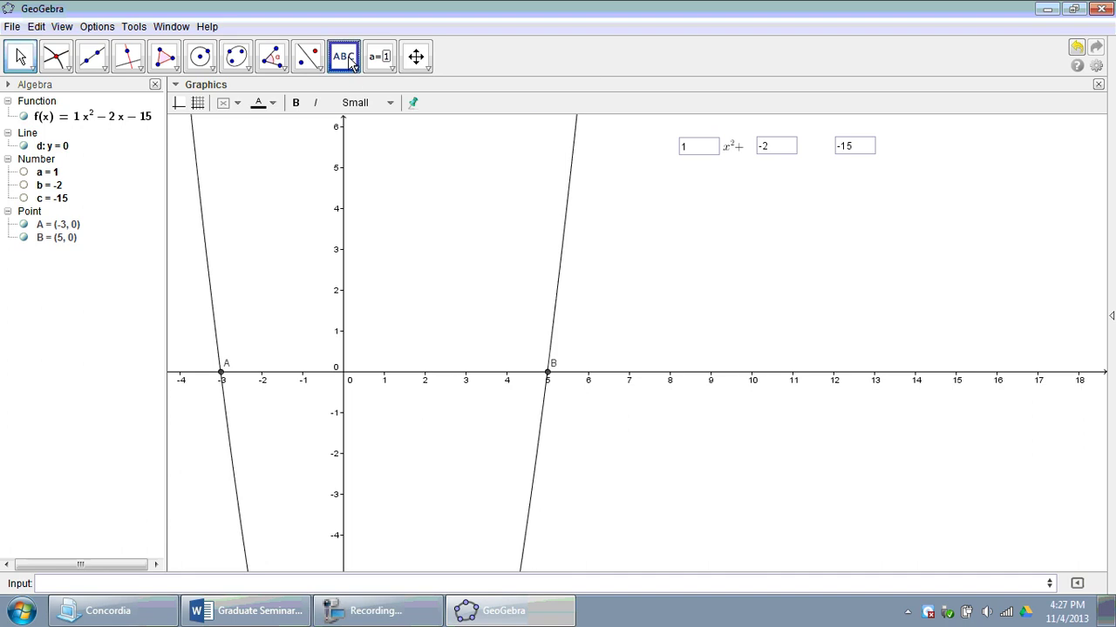
pyautogui.click(761, 245)
pyautogui.click(496, 267)
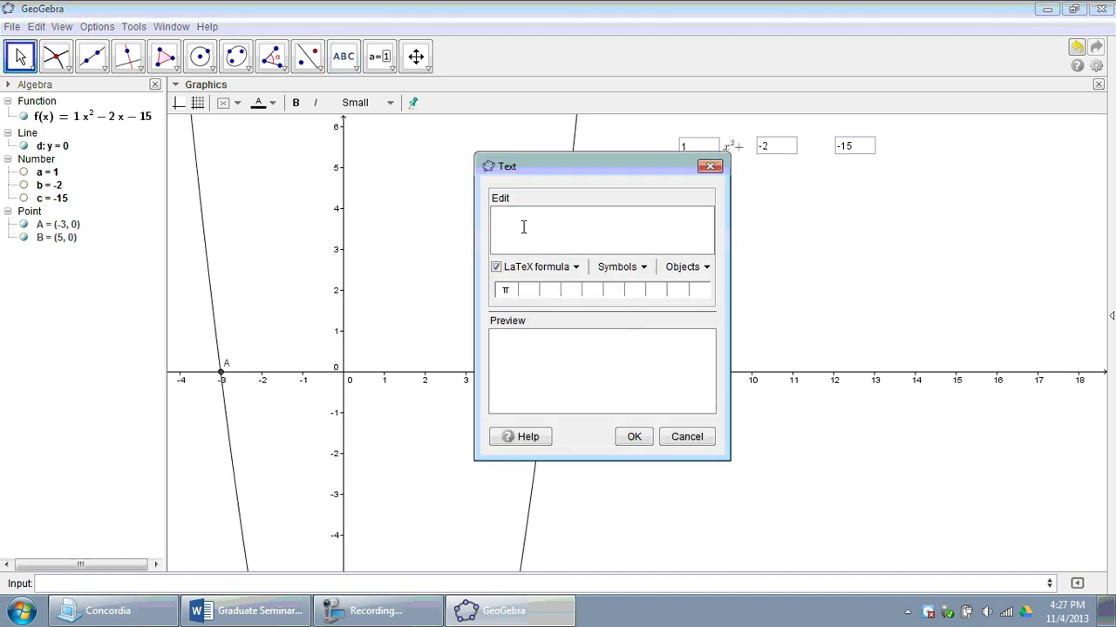
pyautogui.click(633, 436)
pyautogui.moveTo(772, 257); pyautogui.dragTo(812, 149)
pyautogui.click(805, 239)
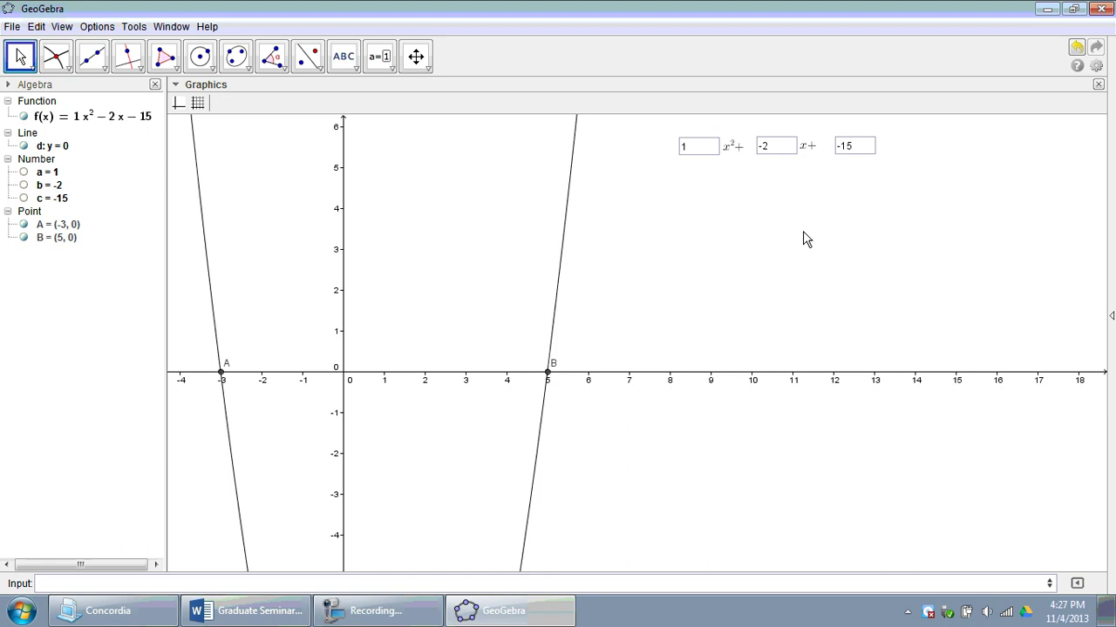
# Make the x²+ and x+ texts bold, keeping the font size at Small
pyautogui.click(736, 153)
pyautogui.rightClick(736, 153)
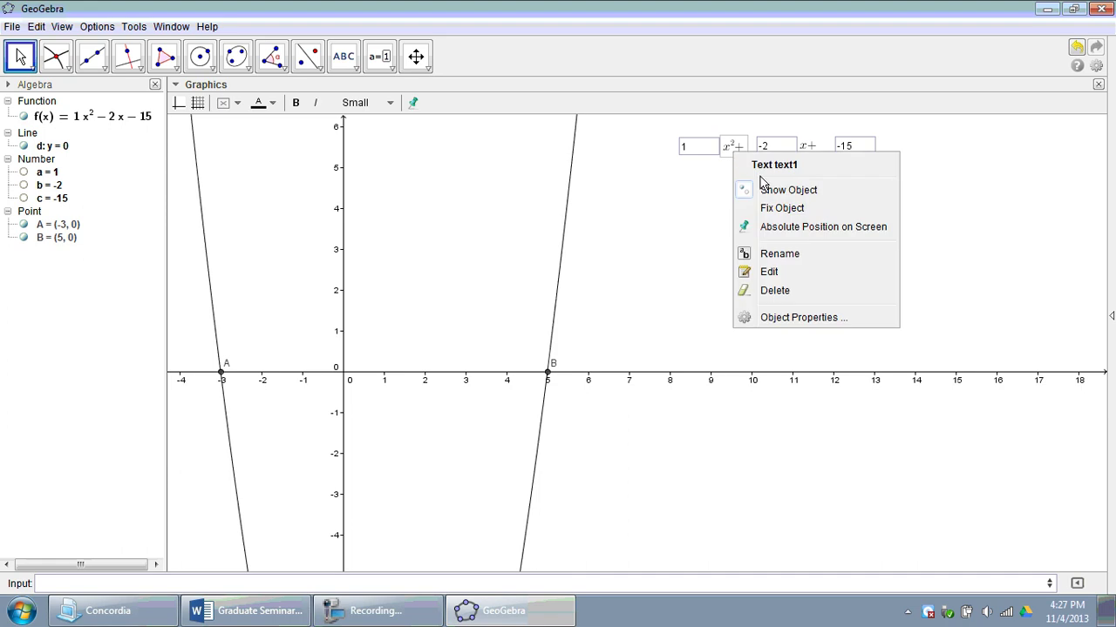
pyautogui.click(733, 156)
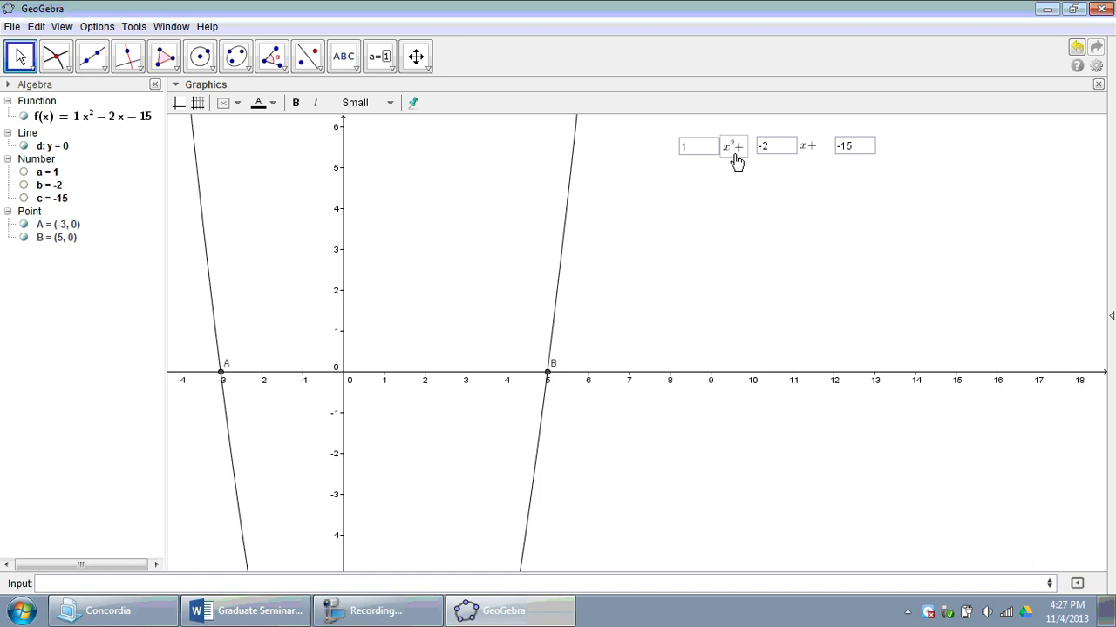
pyautogui.click(295, 105)
pyautogui.click(768, 201)
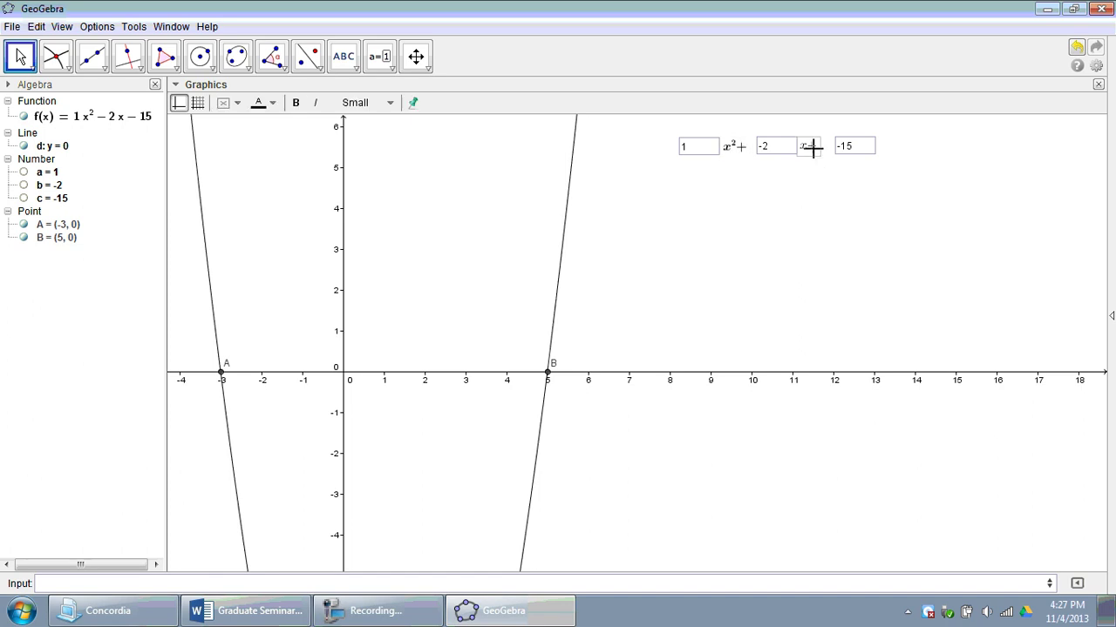
pyautogui.click(295, 104)
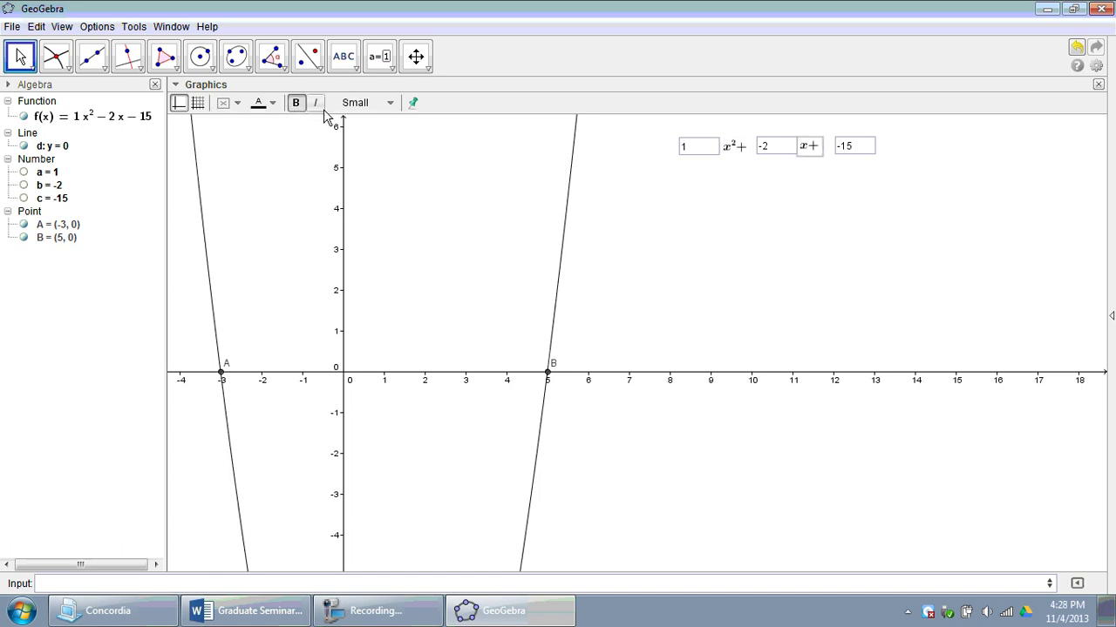
pyautogui.click(383, 105)
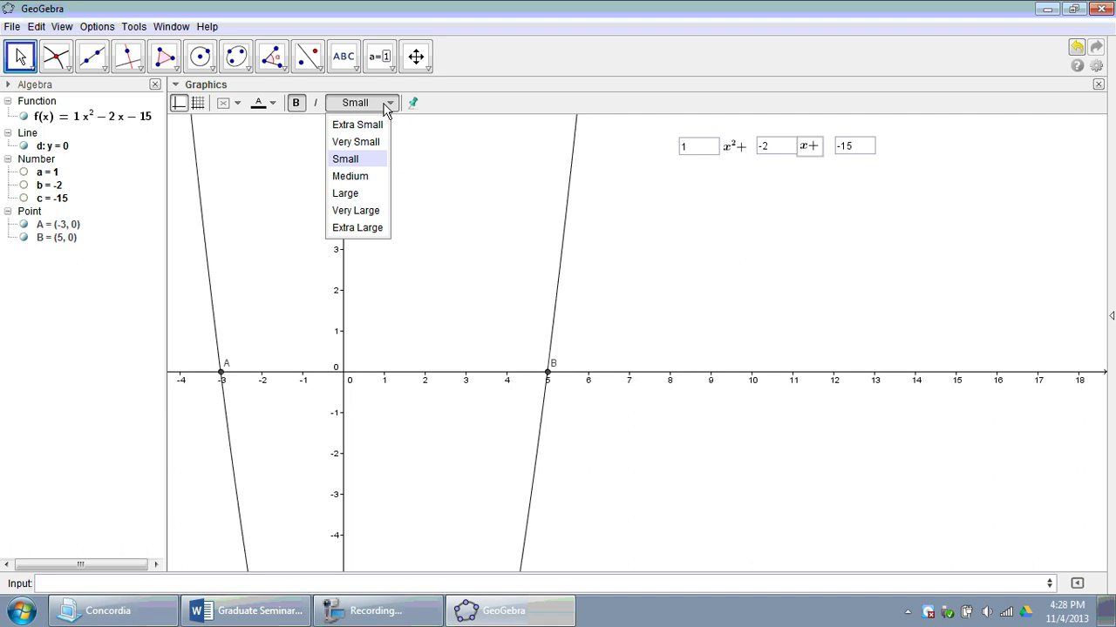
pyautogui.click(471, 89)
pyautogui.click(829, 247)
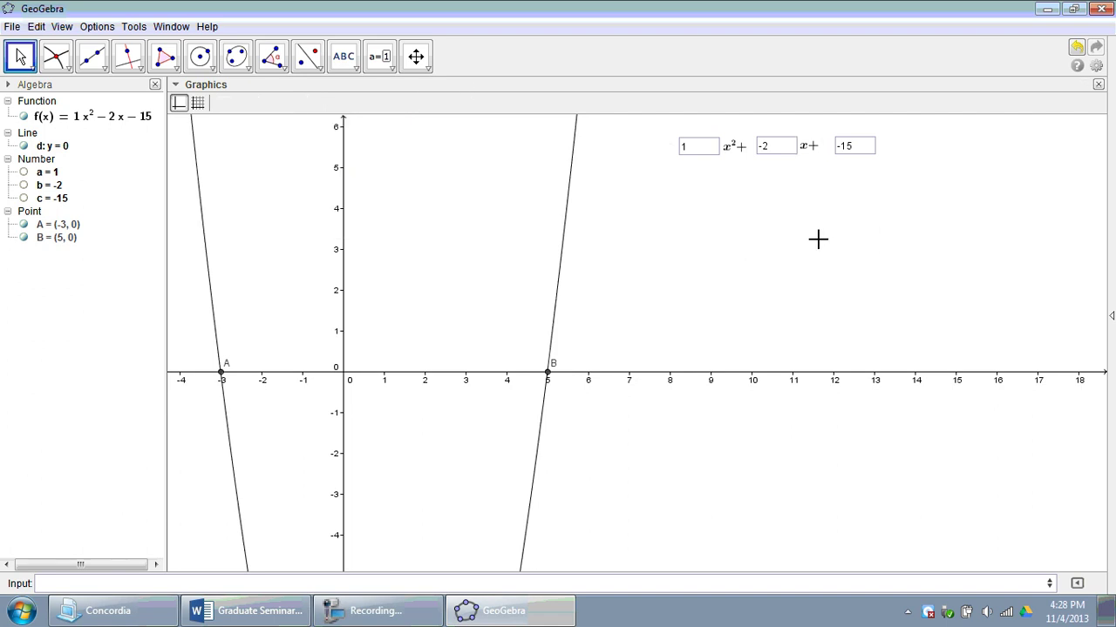
# Start placing another input box on the graphics, then cancel it
pyautogui.click(380, 56)
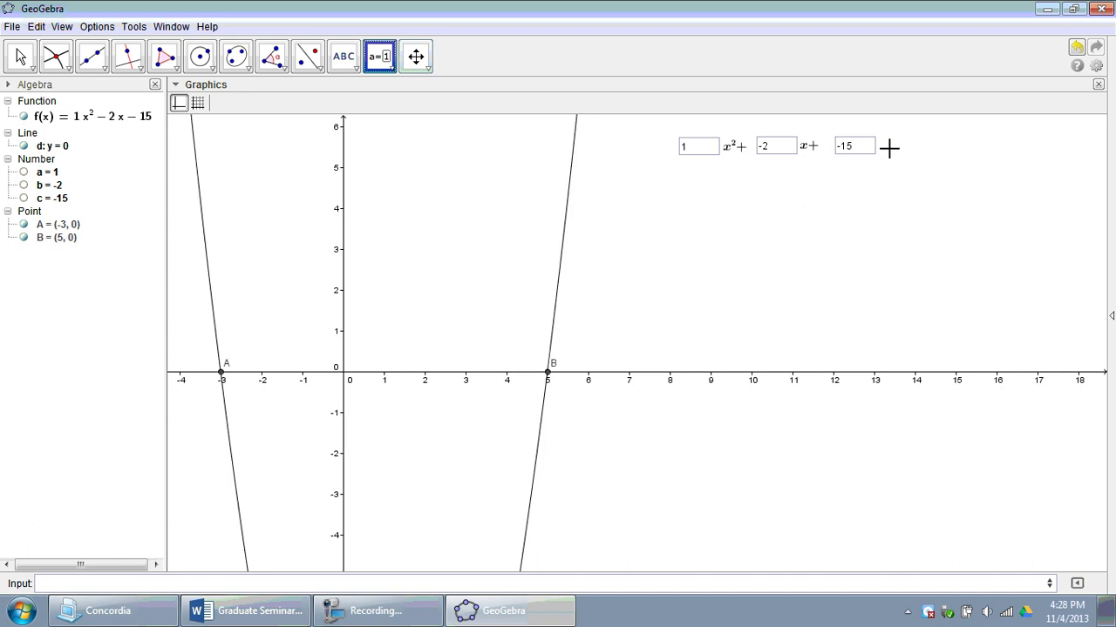
pyautogui.click(950, 184)
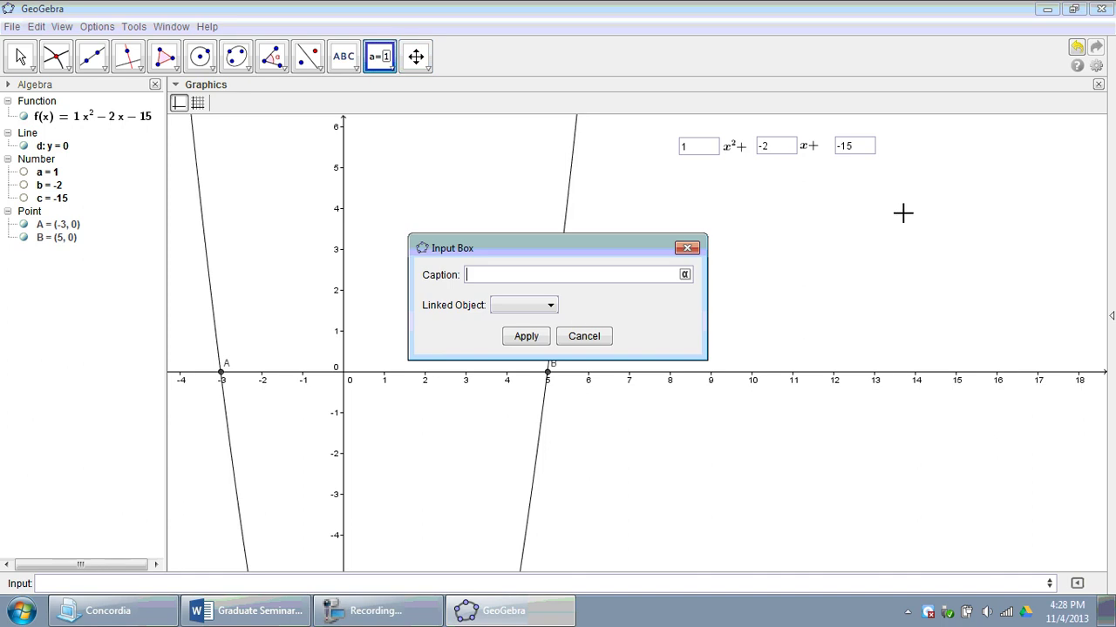
pyautogui.click(582, 336)
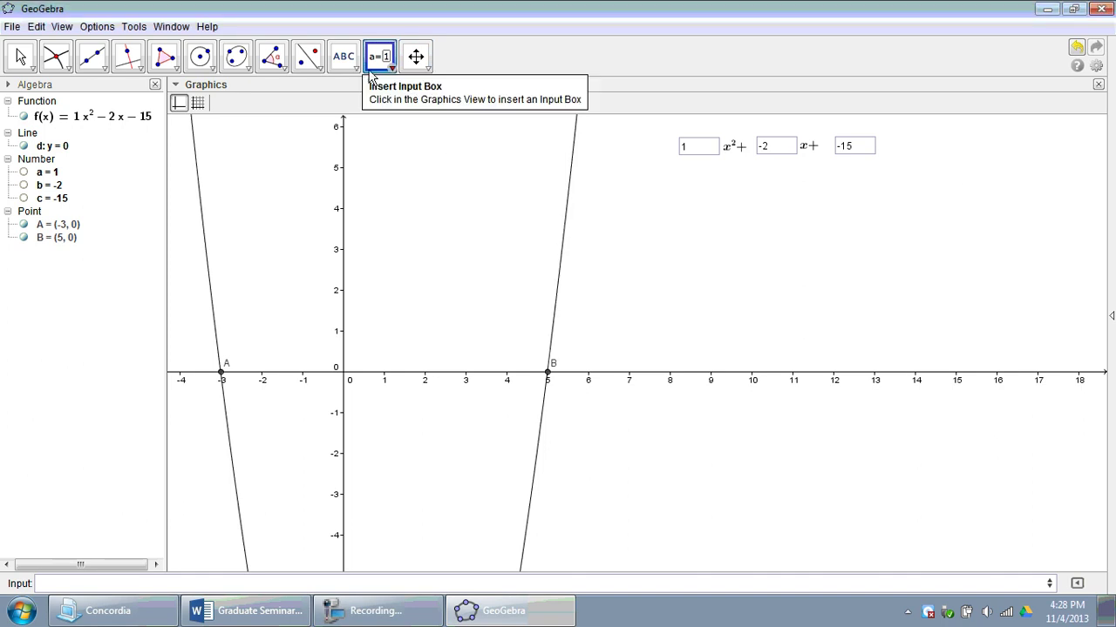
# Create a LaTeX '=0' text, move it right after the -15 box, and make it bold
pyautogui.click(343, 56)
pyautogui.click(886, 146)
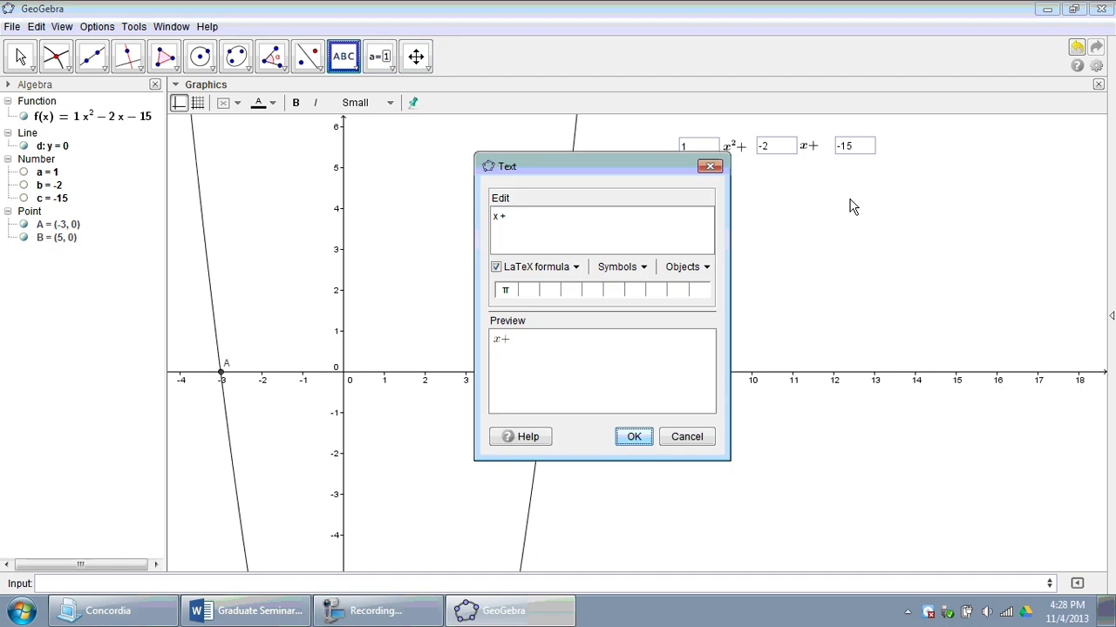
pyautogui.click(553, 269)
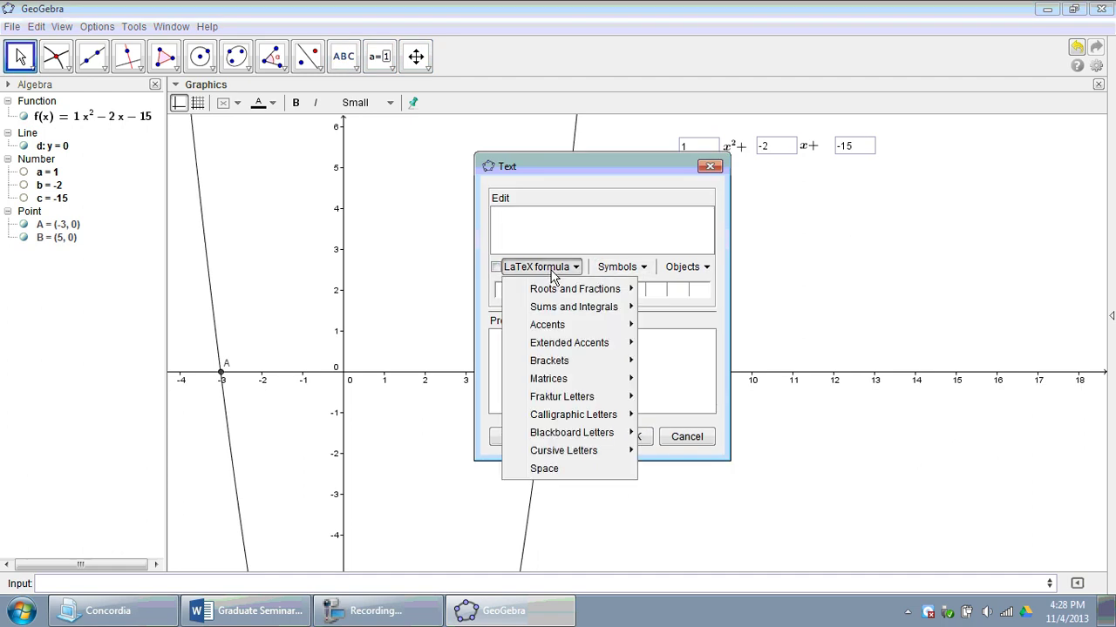
pyautogui.click(496, 272)
pyautogui.click(496, 268)
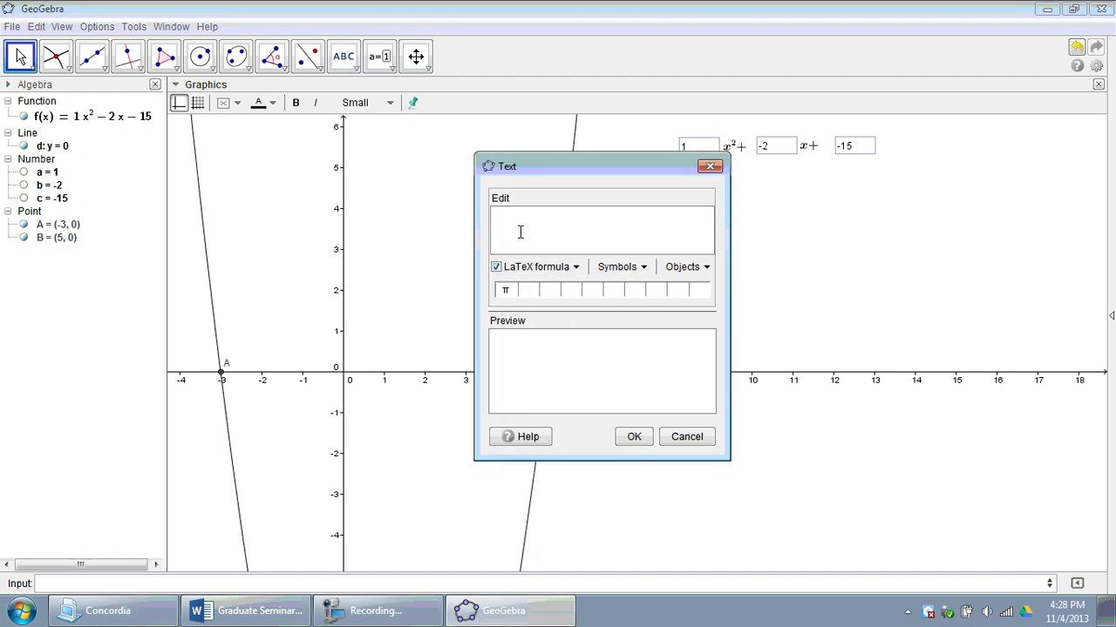
pyautogui.click(634, 437)
pyautogui.moveTo(877, 216); pyautogui.dragTo(903, 154)
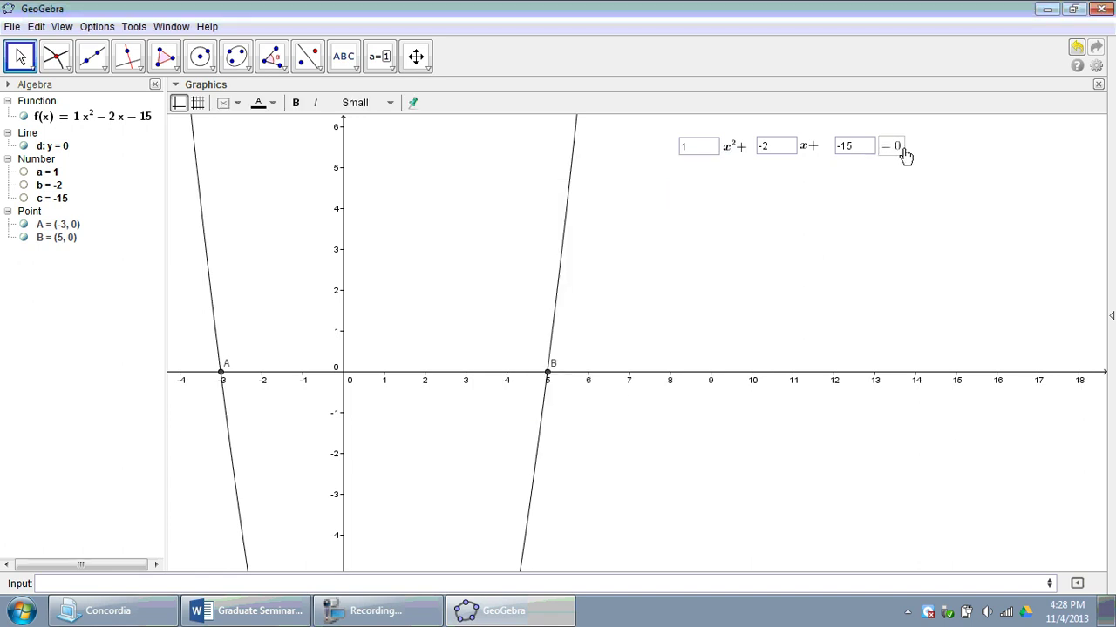
pyautogui.click(296, 103)
pyautogui.click(925, 287)
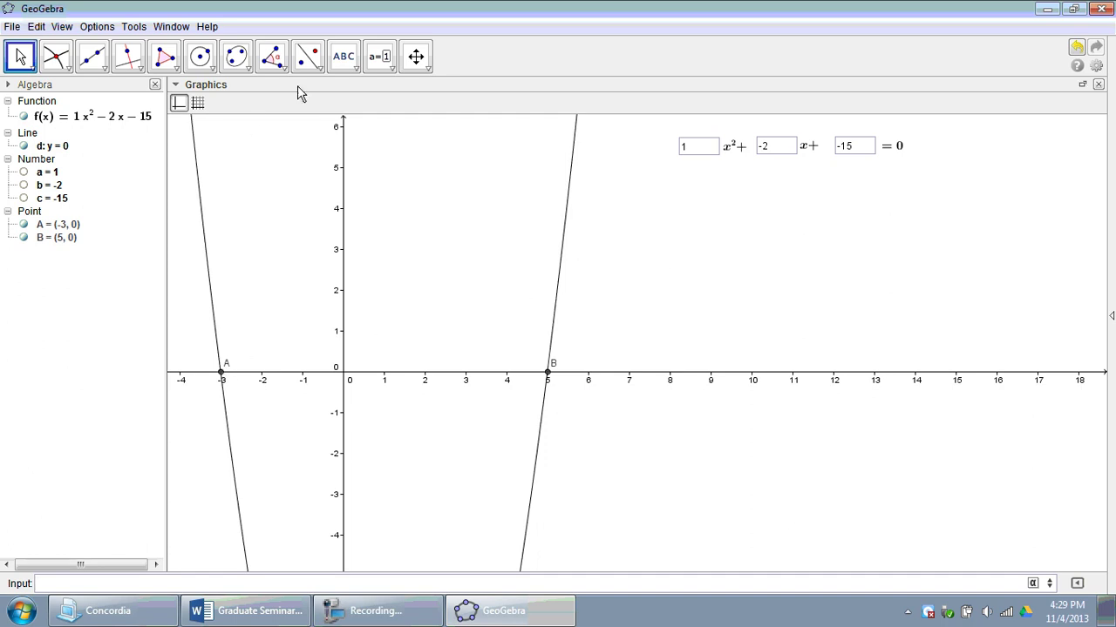
# Start a new text below the equation reading 'Solution(s):'
pyautogui.click(344, 56)
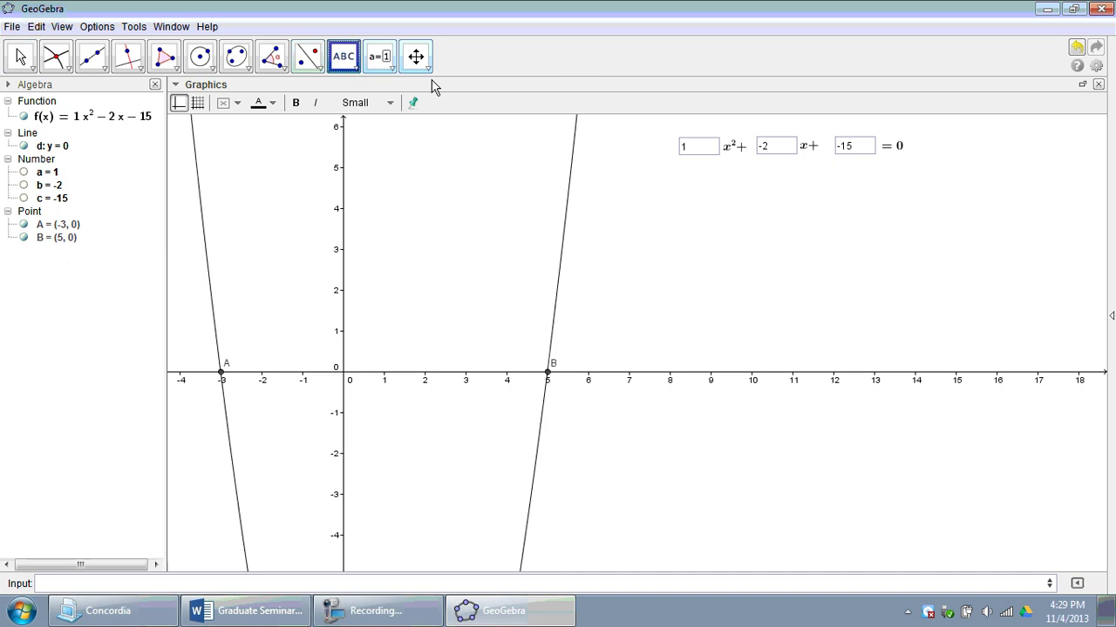
pyautogui.click(694, 178)
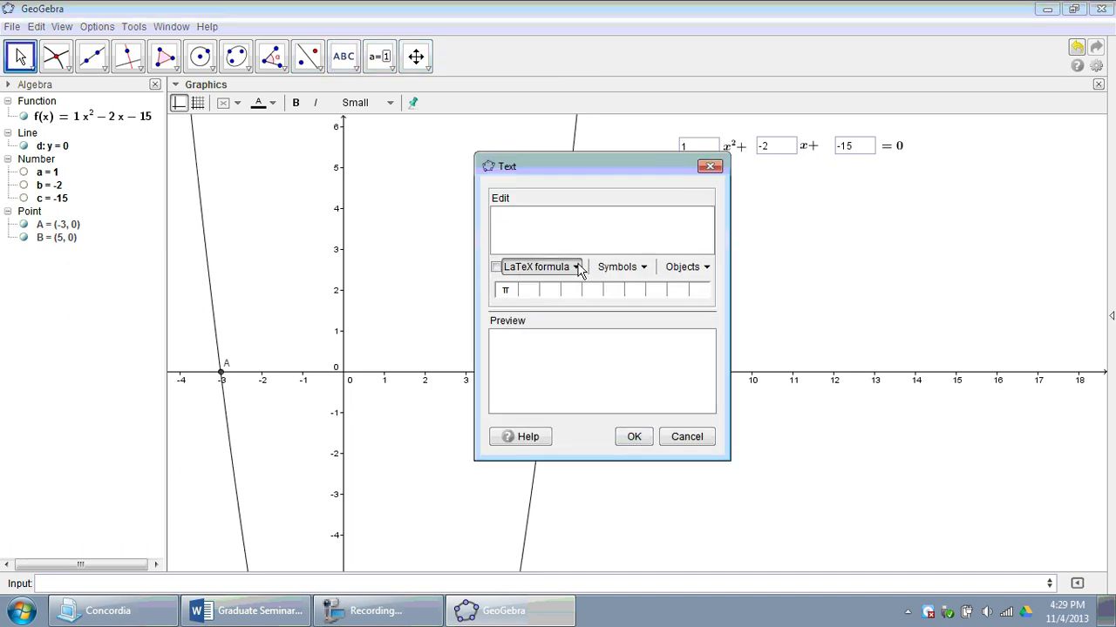
pyautogui.write('solution')
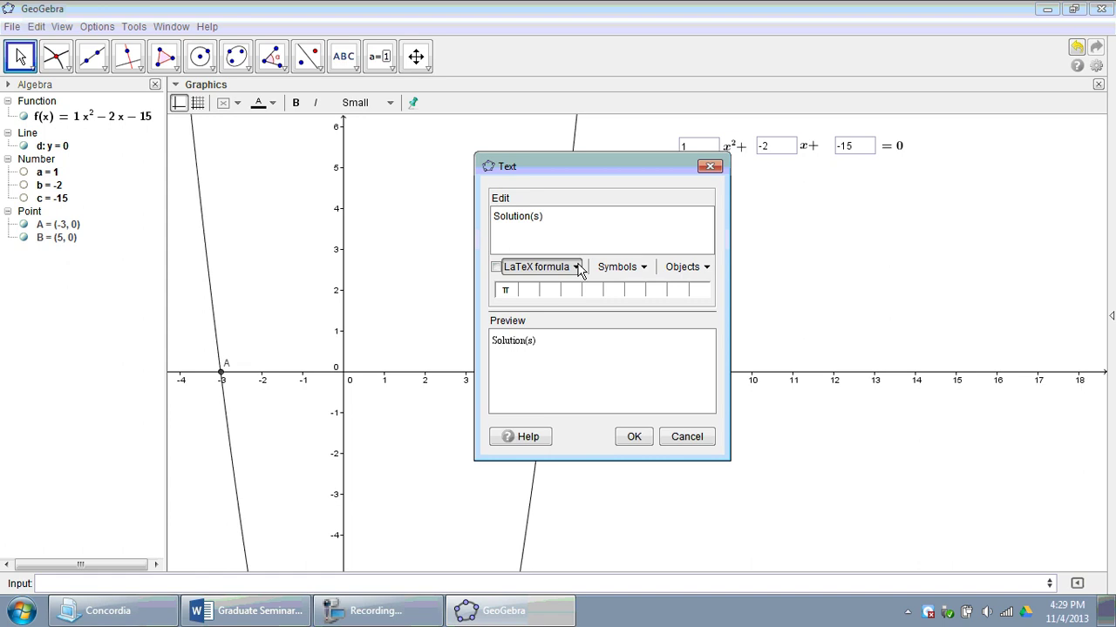
# Insert points A and B from the Objects list, joined by 'and'
pyautogui.click(700, 272)
pyautogui.moveTo(736, 338); pyautogui.dragTo(717, 311)
pyautogui.click(677, 305)
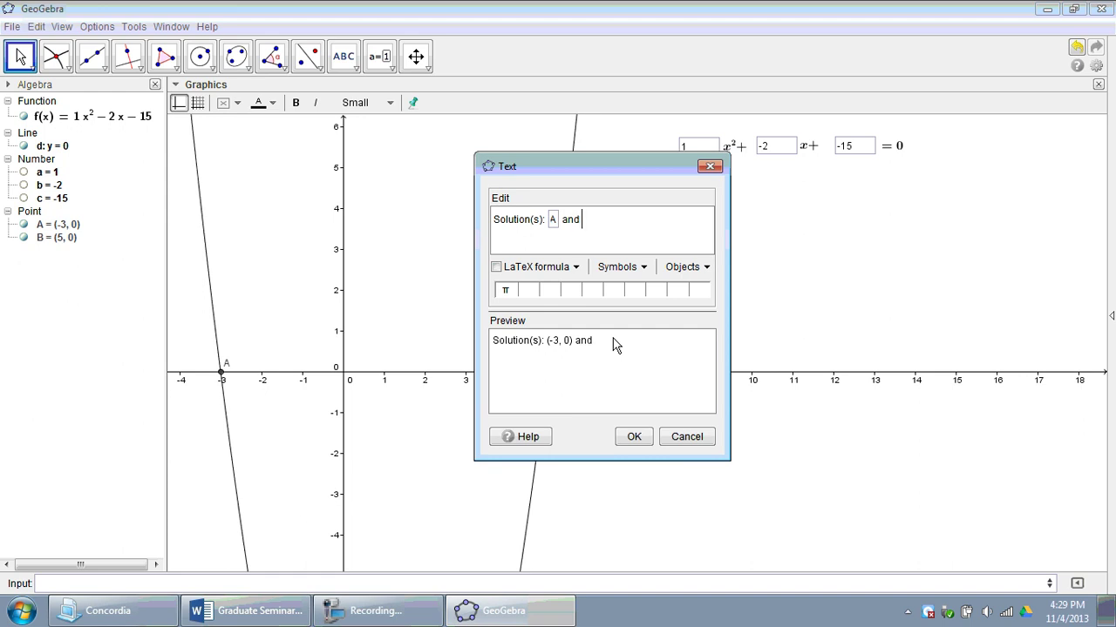
pyautogui.click(684, 268)
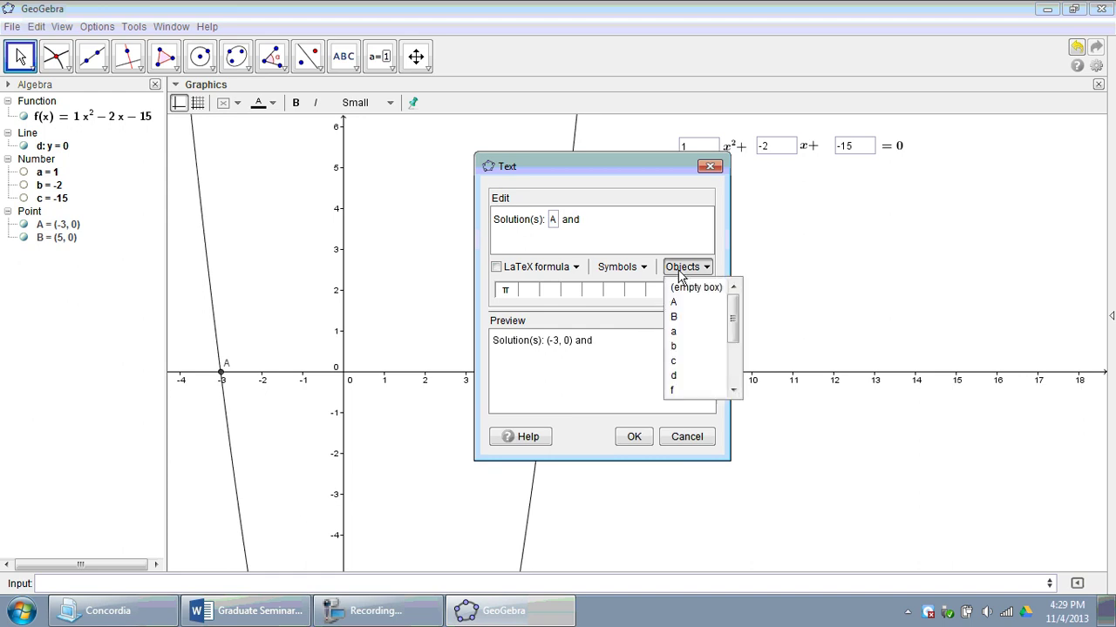
pyautogui.click(678, 317)
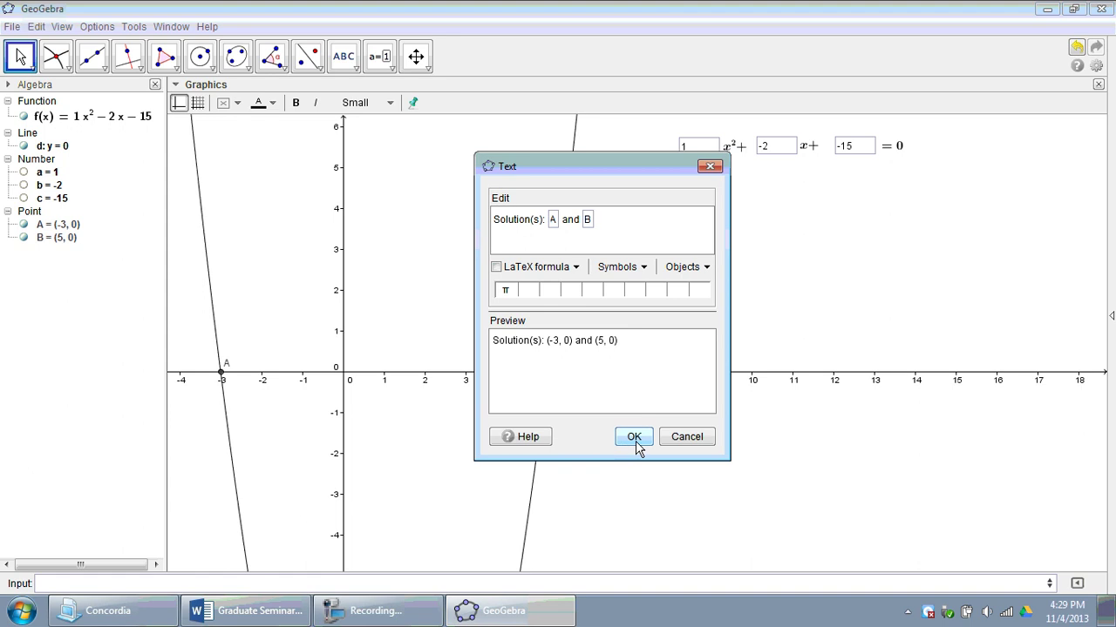
# Create the Solution(s) text and centre it beneath the equation, then deselect it
pyautogui.click(634, 436)
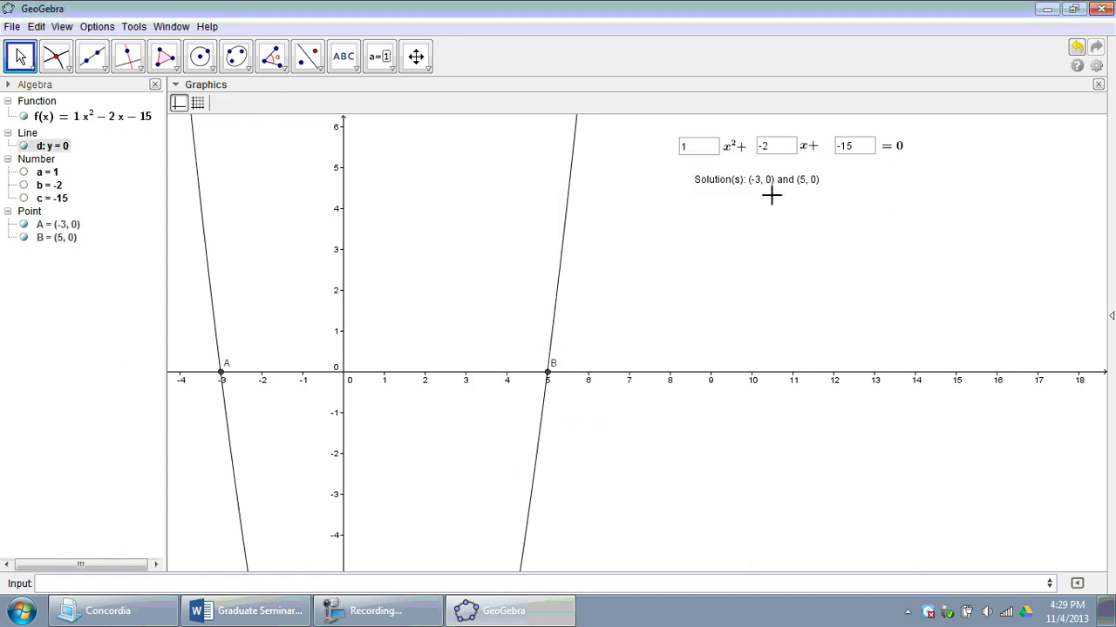
pyautogui.moveTo(773, 192); pyautogui.dragTo(789, 192)
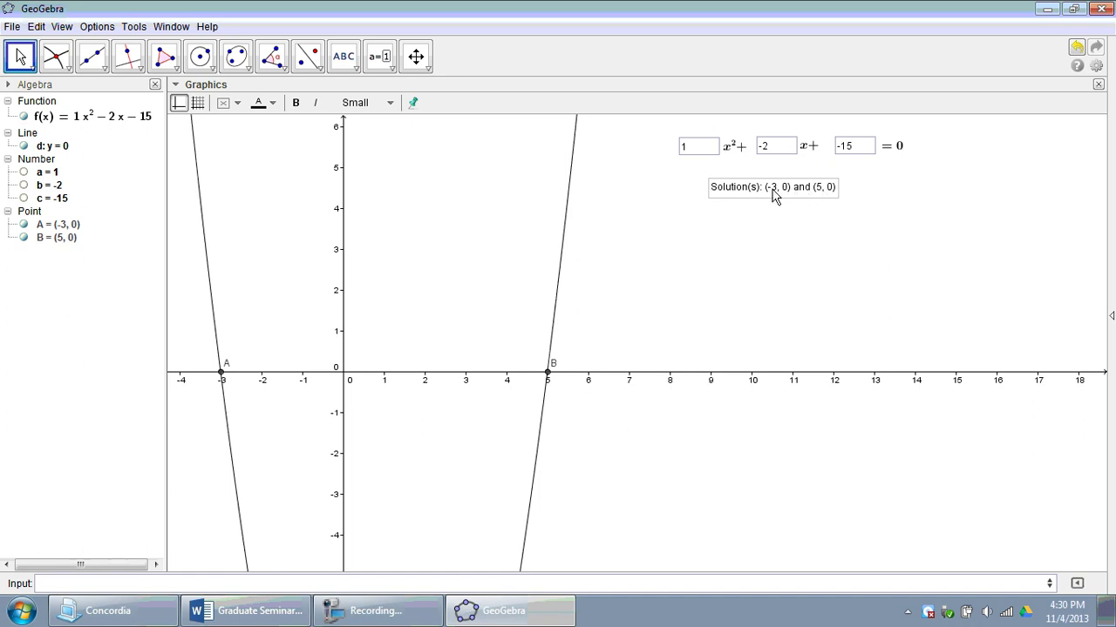
pyautogui.moveTo(775, 195); pyautogui.dragTo(792, 187)
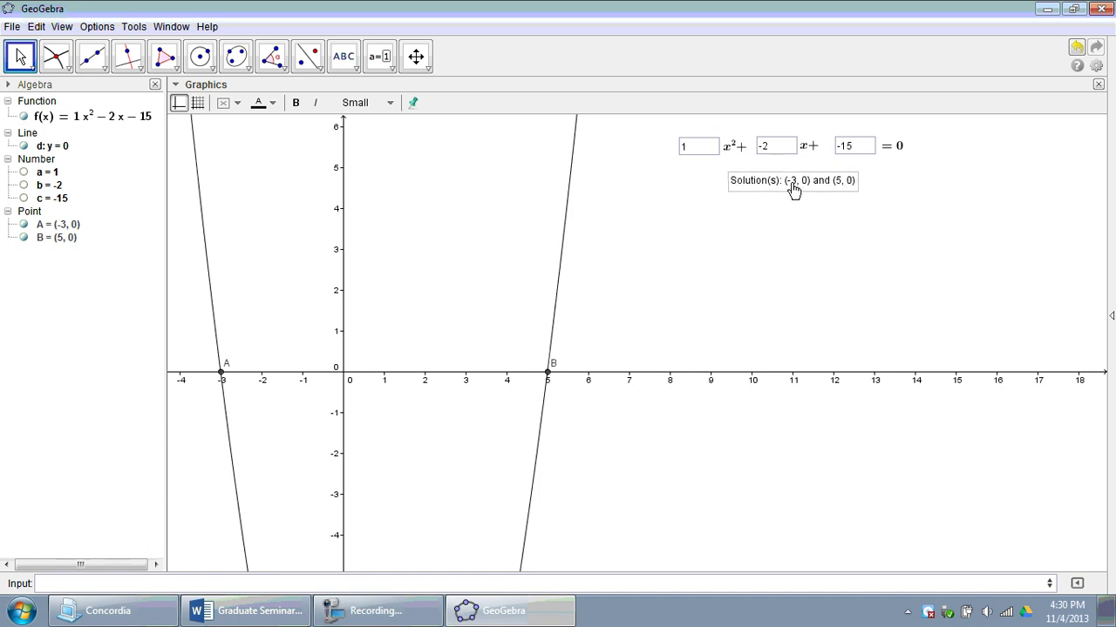
pyautogui.click(742, 238)
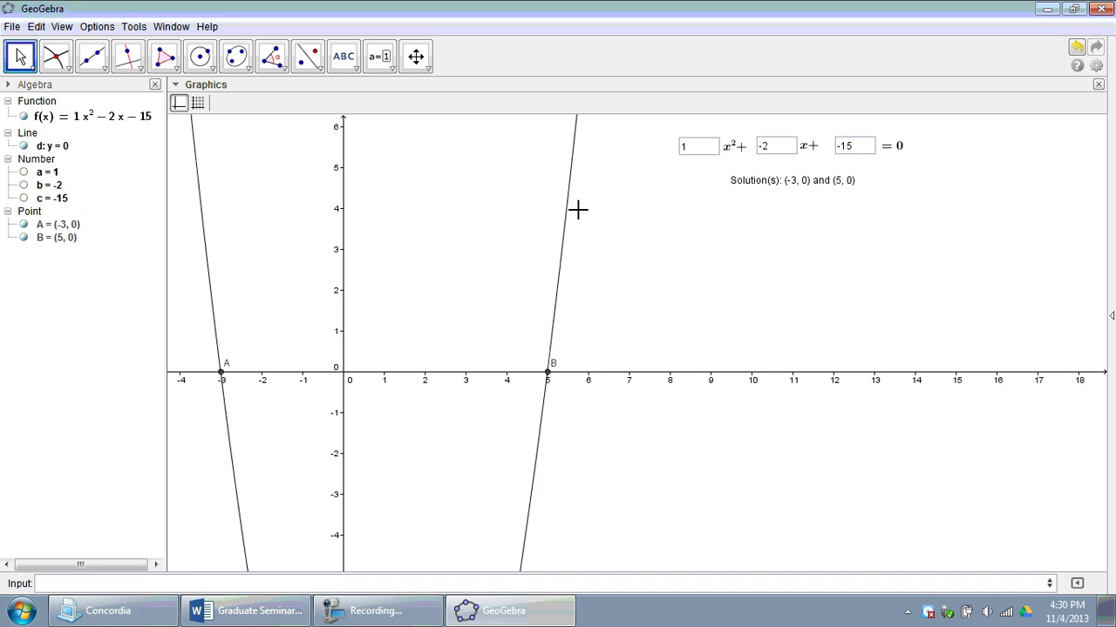
pyautogui.scroll(-2, 691, 269)
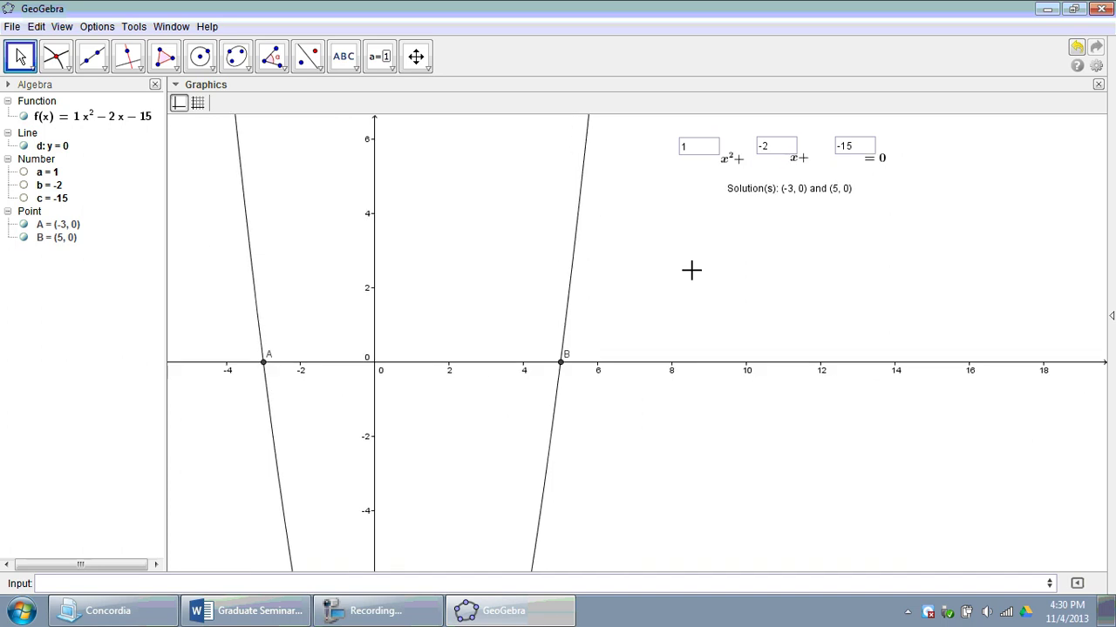
pyautogui.scroll(1, 691, 269)
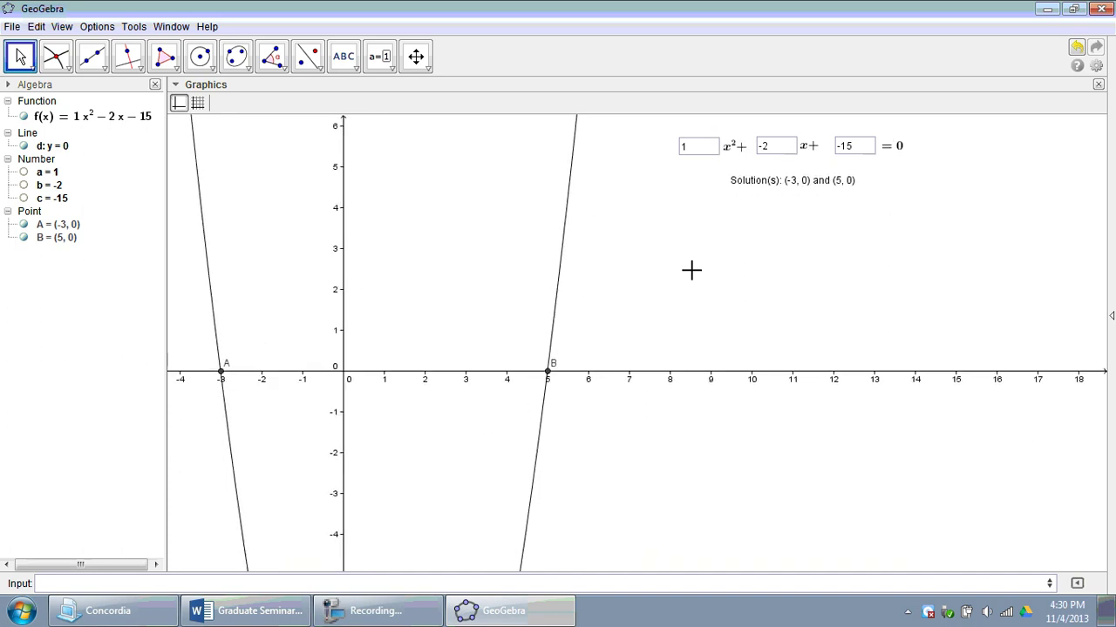
# Set Absolute Position on Screen for the Solution(s), x²+, x+ and = 0 texts
pyautogui.rightClick(765, 182)
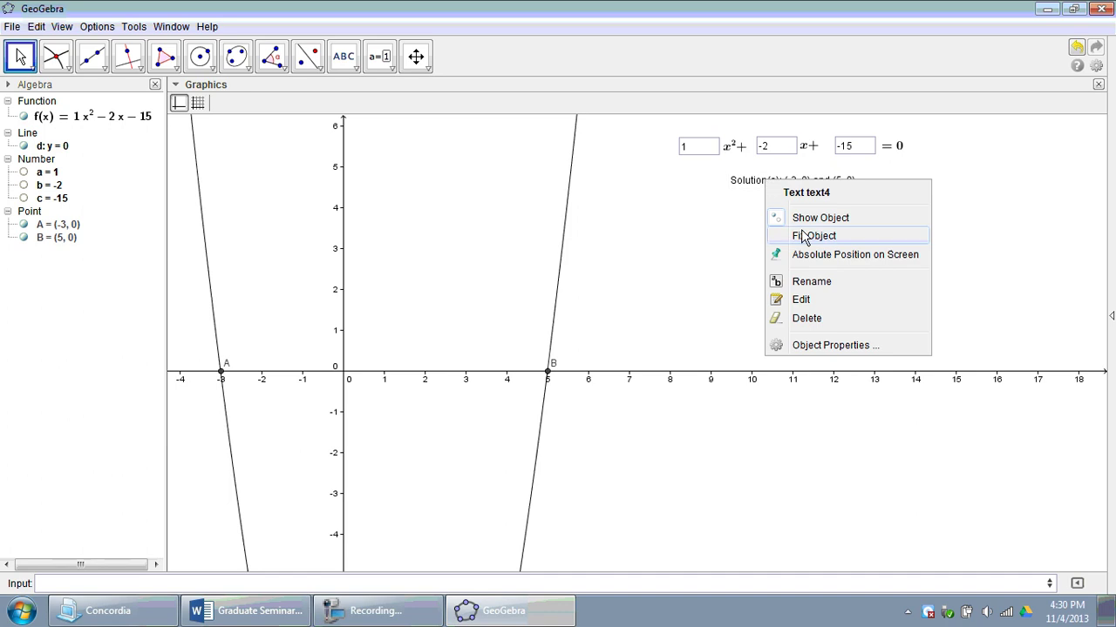
pyautogui.click(812, 263)
pyautogui.rightClick(734, 147)
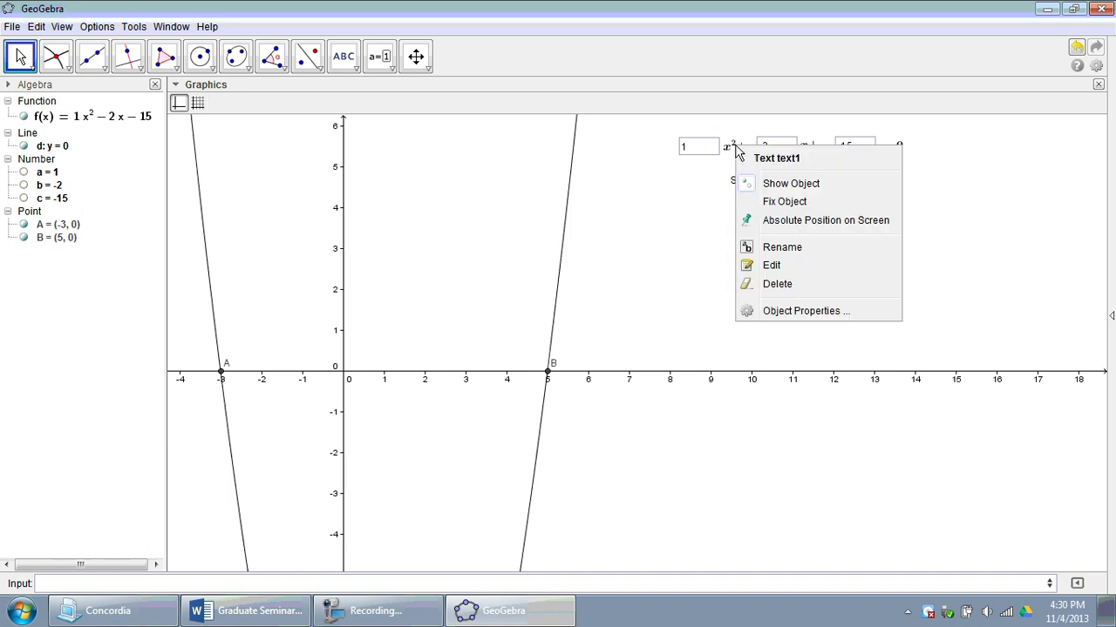
pyautogui.click(786, 221)
pyautogui.rightClick(814, 160)
pyautogui.click(864, 227)
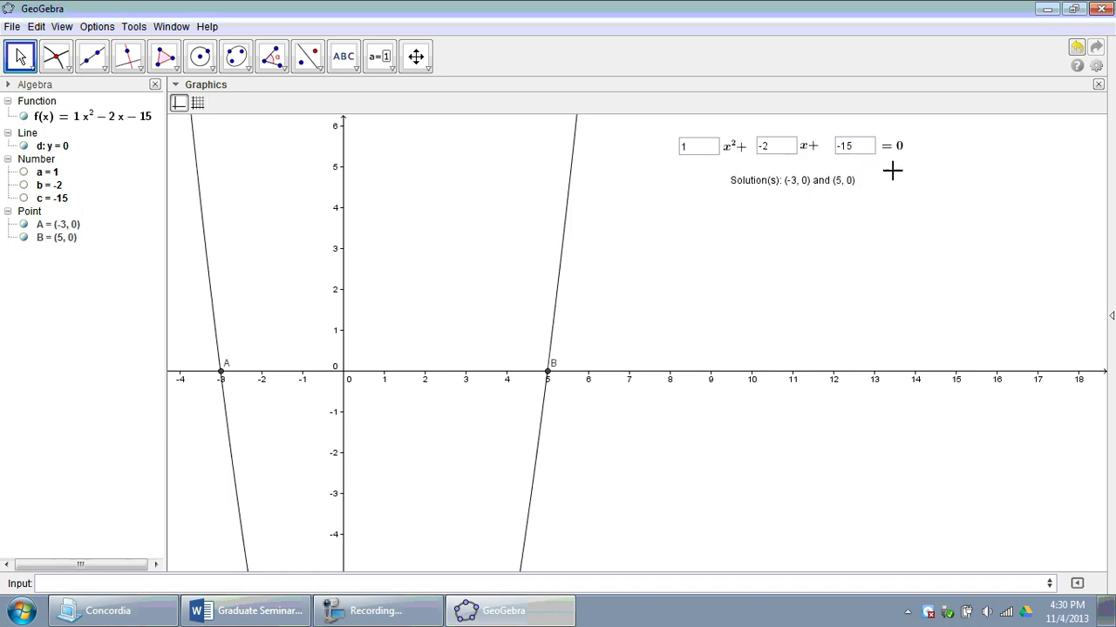
pyautogui.rightClick(901, 150)
pyautogui.click(917, 226)
# Zoom to check the pinned texts and nudge the Solution(s) text into place
pyautogui.scroll(-2, 801, 247)
pyautogui.scroll(3, 801, 247)
pyautogui.scroll(-3, 801, 247)
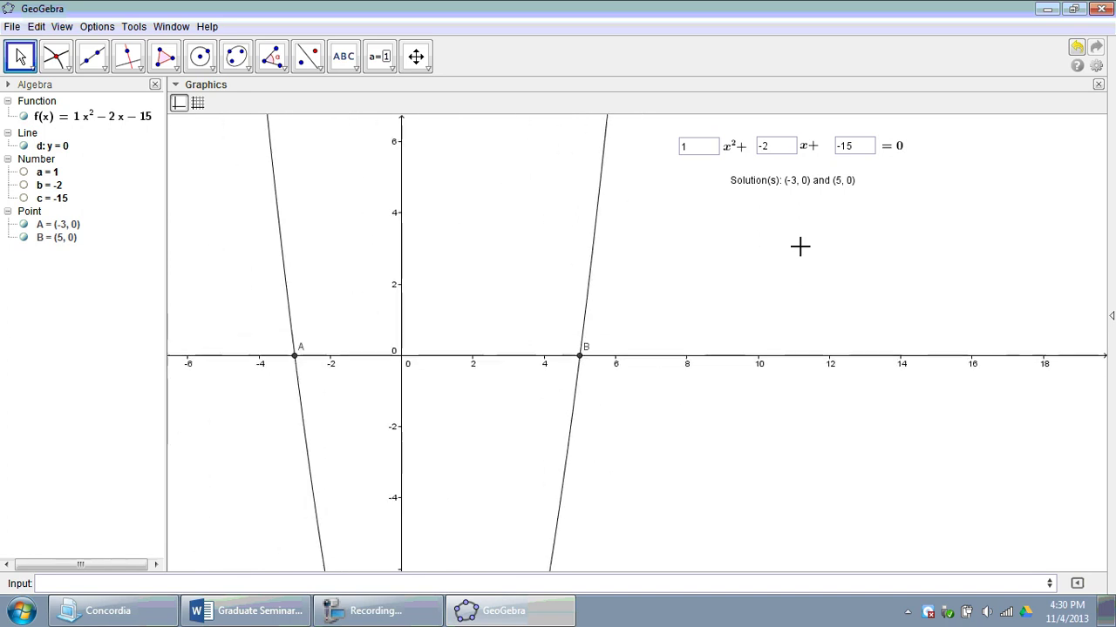
pyautogui.scroll(3, 801, 247)
pyautogui.scroll(-3, 801, 246)
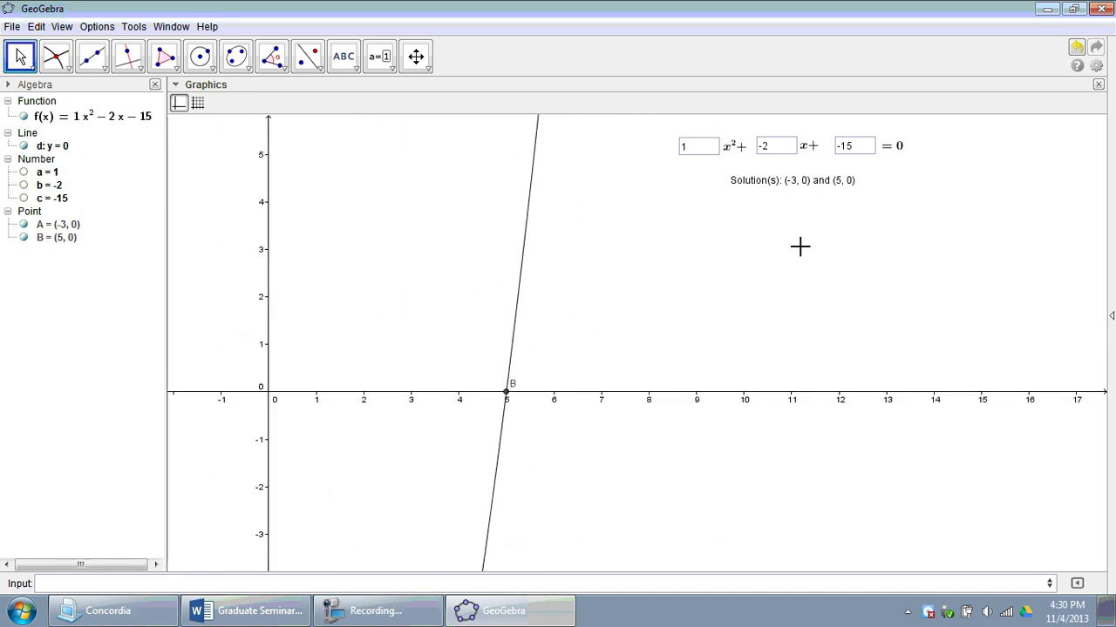
pyautogui.moveTo(794, 191)
pyautogui.mouseDown()
pyautogui.moveTo(774, 225)
pyautogui.moveTo(807, 191)
pyautogui.moveTo(772, 199)
pyautogui.moveTo(790, 188)
pyautogui.mouseUp()
# Fix the x² +, x+ and = 0 labels in place, then deselect
pyautogui.rightClick(790, 186)
pyautogui.click(735, 152)
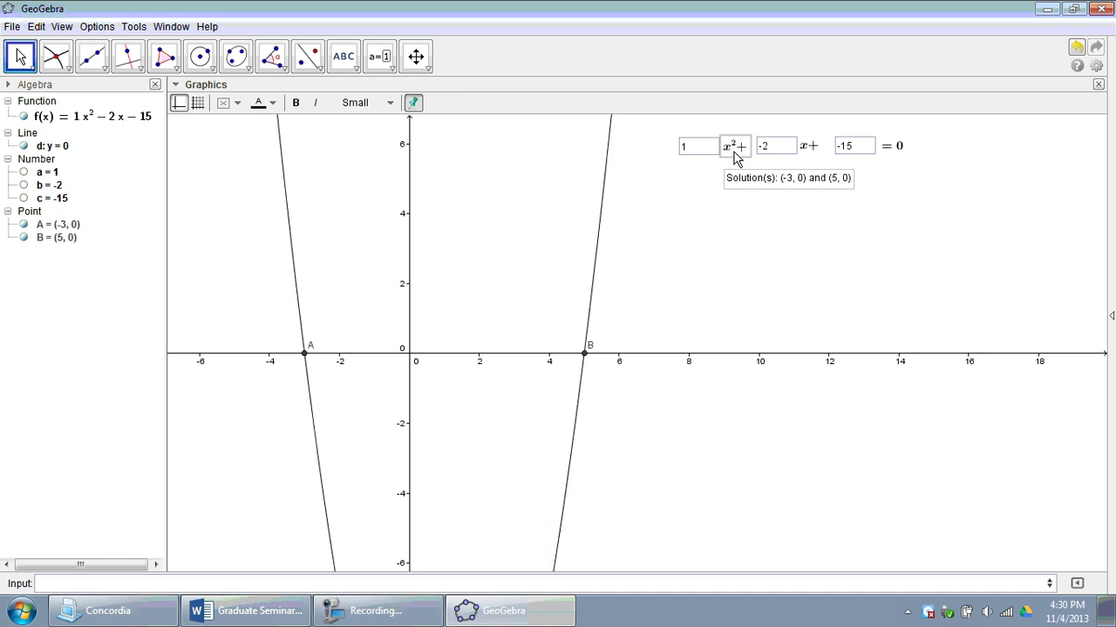
pyautogui.rightClick(734, 155)
pyautogui.click(743, 207)
pyautogui.rightClick(810, 149)
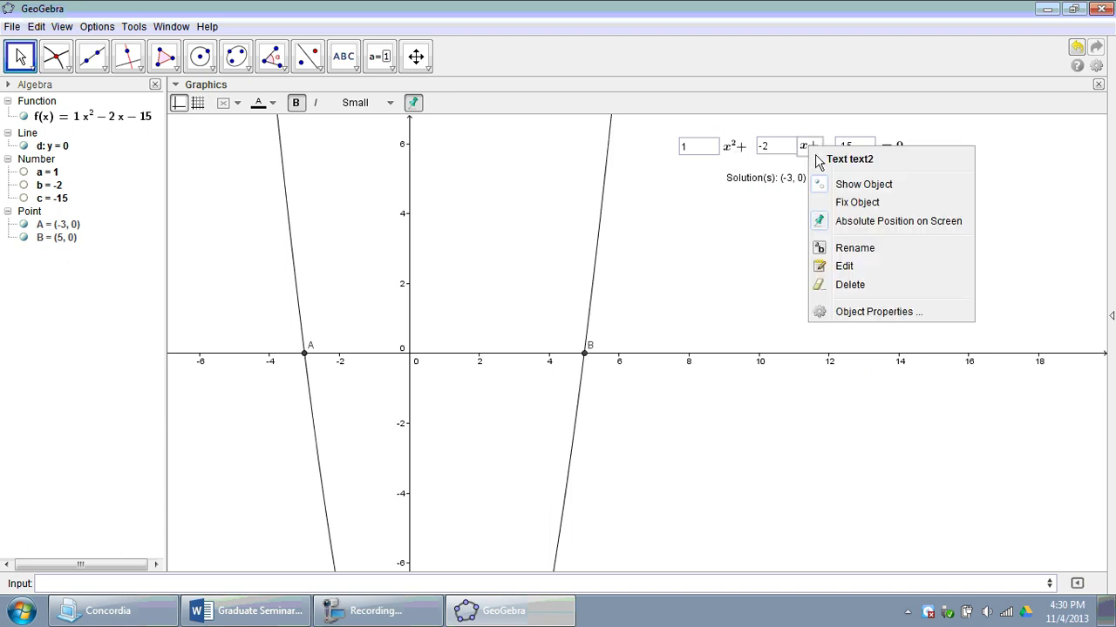
pyautogui.click(859, 204)
pyautogui.rightClick(892, 149)
pyautogui.click(881, 197)
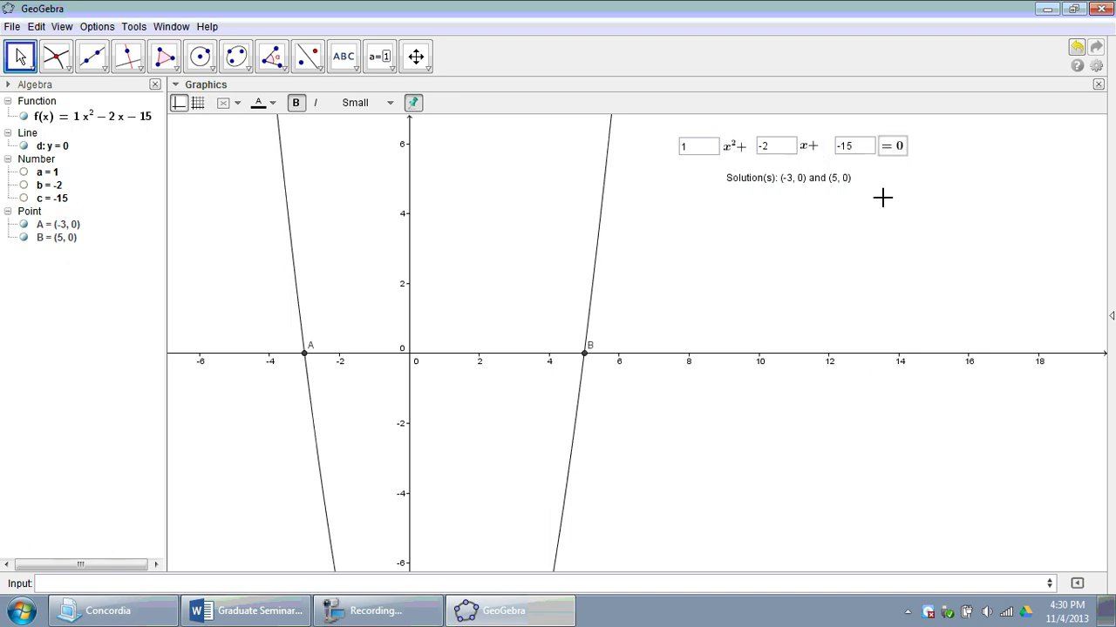
pyautogui.click(758, 263)
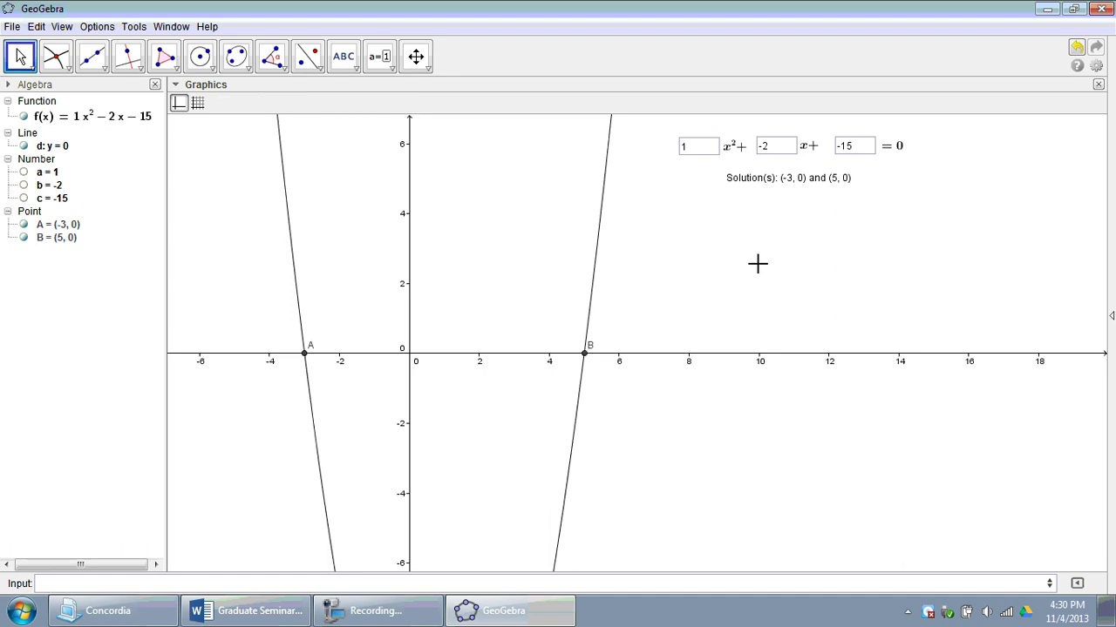
# Hide the labels of root points A and B
pyautogui.rightClick(306, 356)
pyautogui.click(359, 439)
pyautogui.rightClick(591, 350)
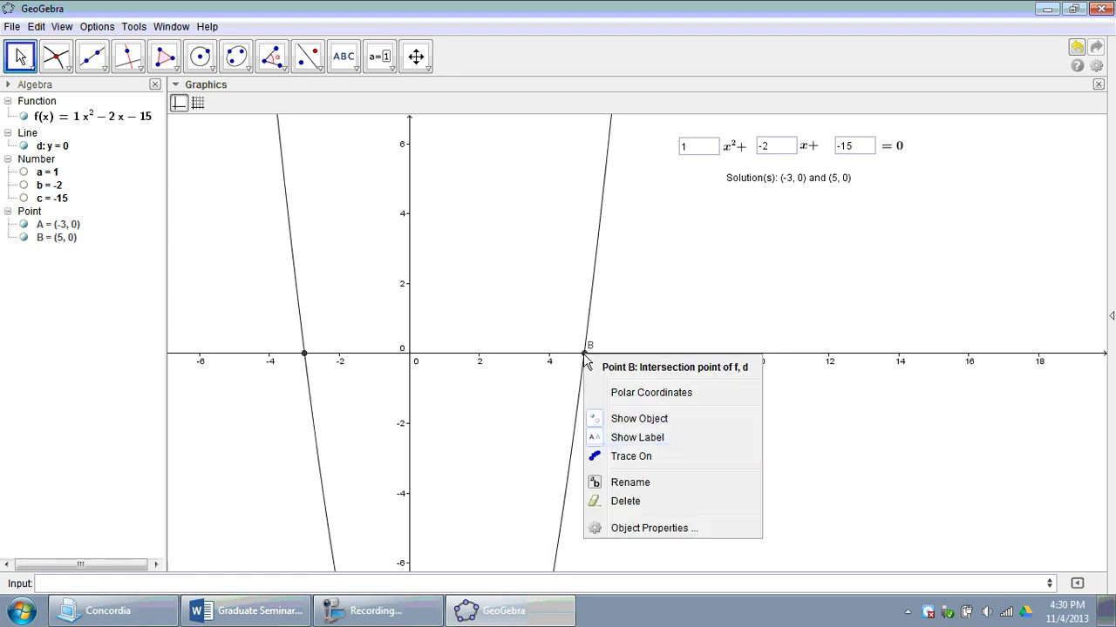
pyautogui.click(636, 439)
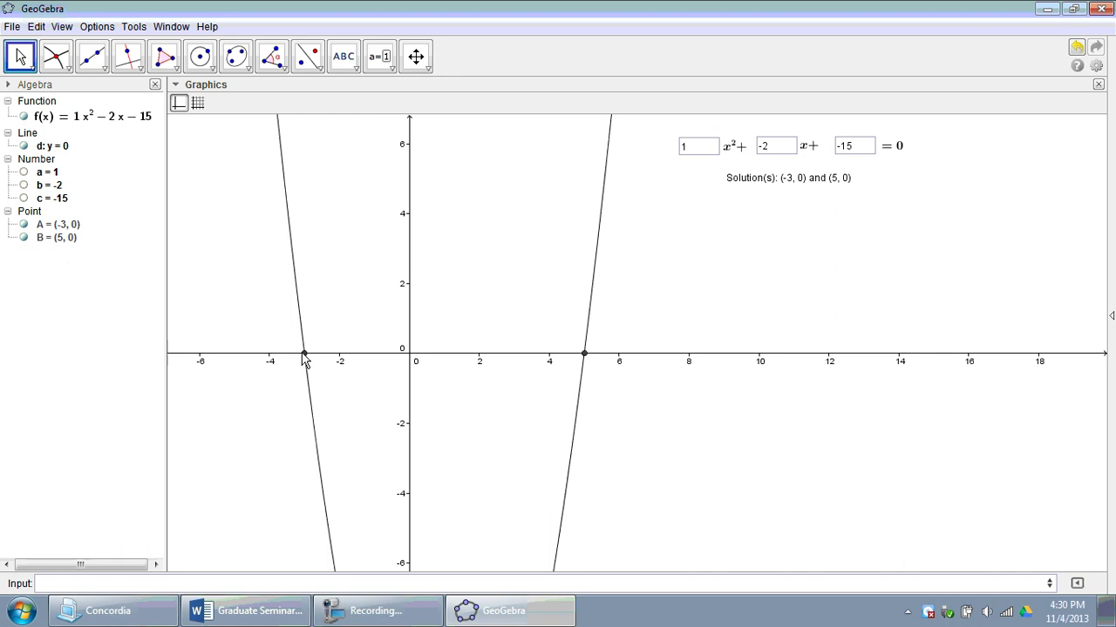
# Make point A a green open circle with point size 5
pyautogui.rightClick(305, 357)
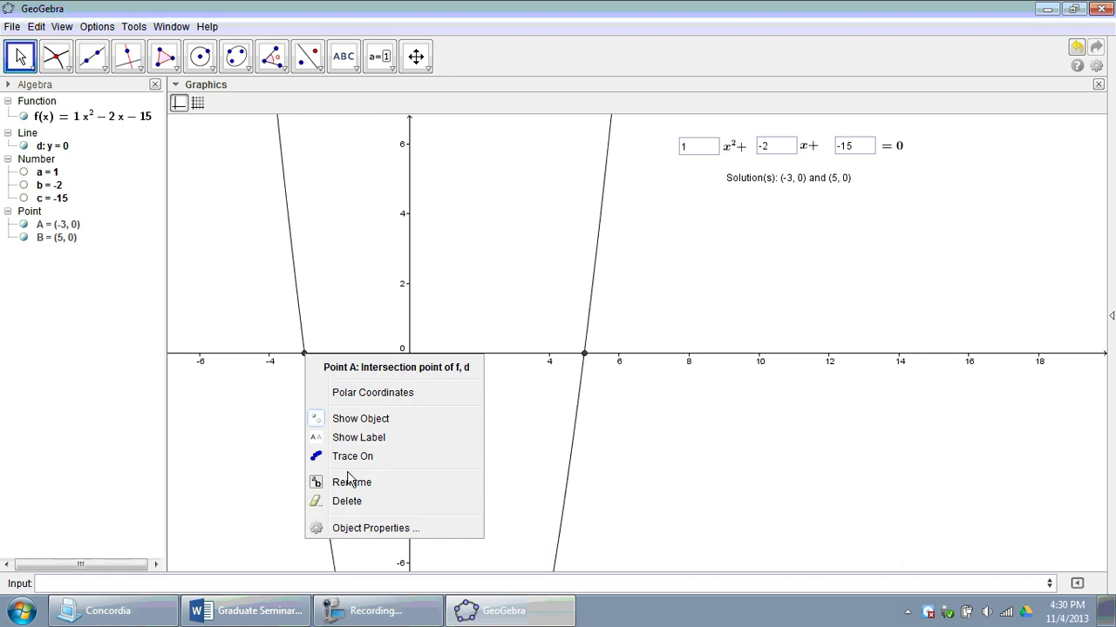
pyautogui.click(350, 529)
pyautogui.click(290, 157)
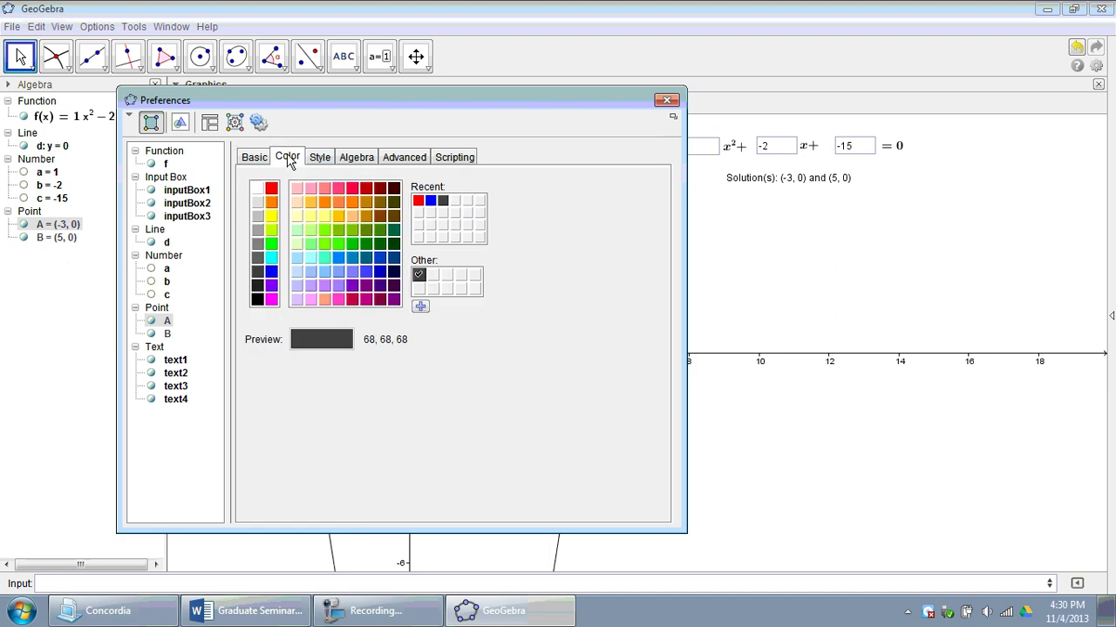
pyautogui.click(350, 243)
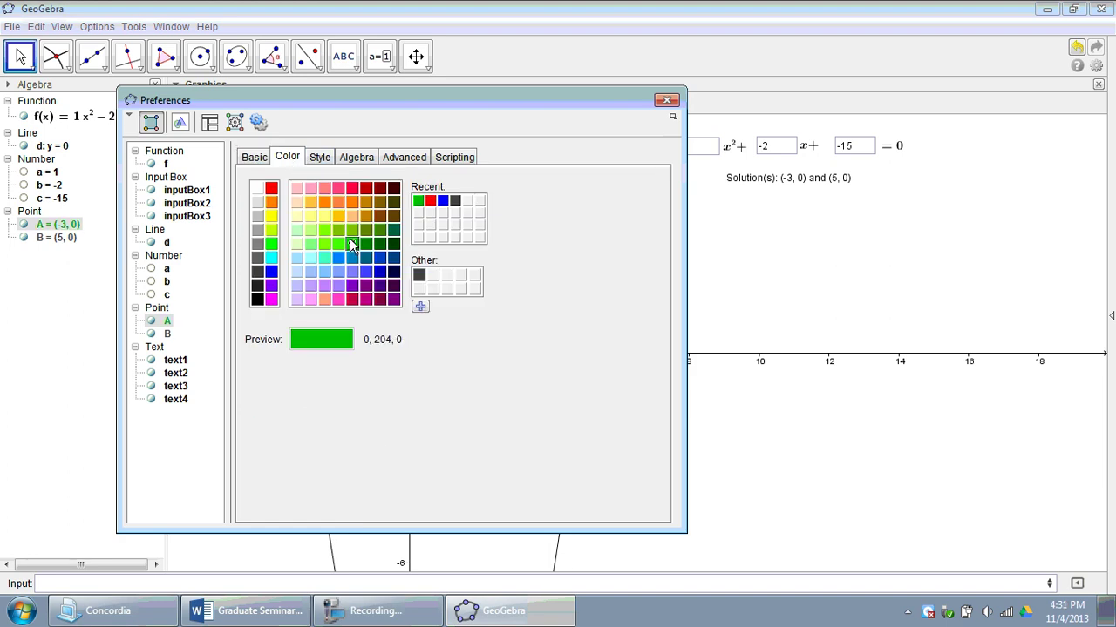
pyautogui.click(319, 157)
pyautogui.click(278, 279)
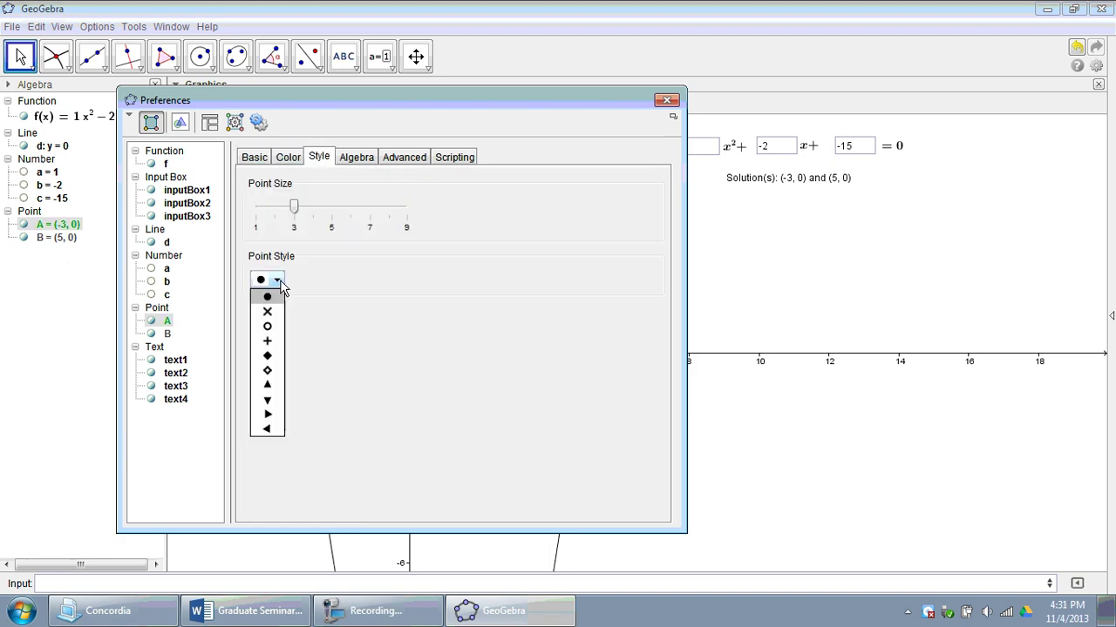
pyautogui.click(268, 324)
pyautogui.click(335, 214)
pyautogui.click(335, 217)
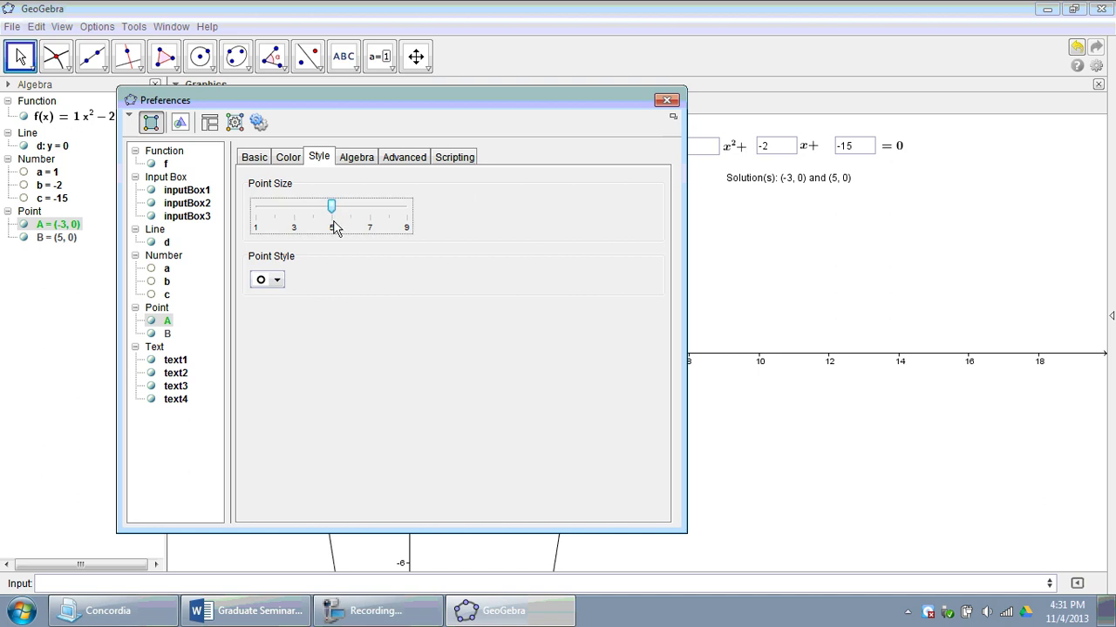
pyautogui.click(667, 101)
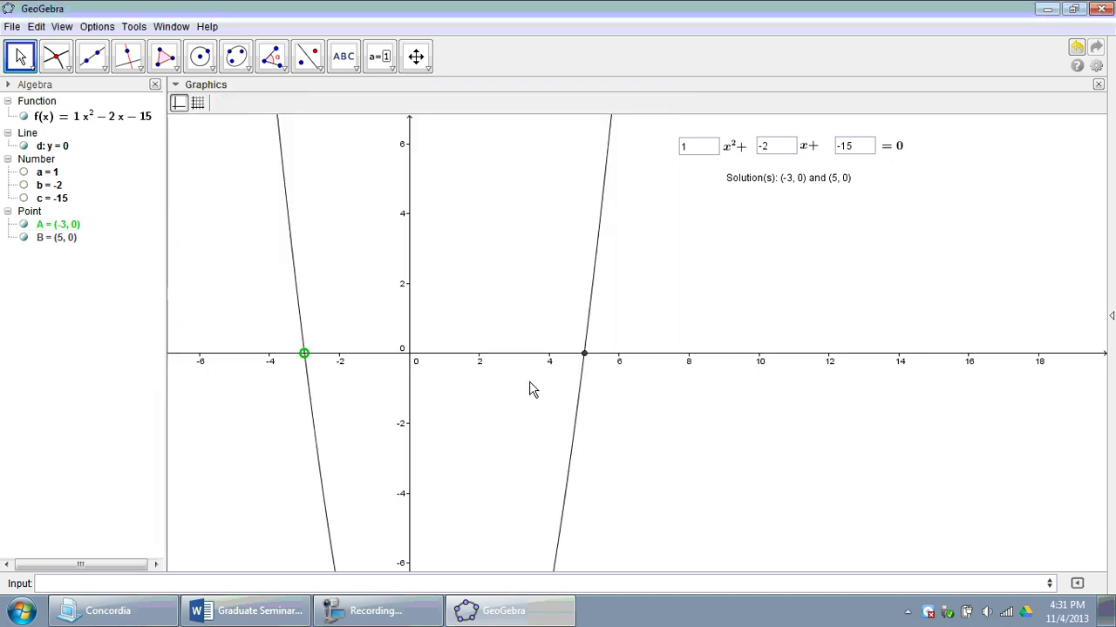
# Give point B the same point size 5, open-circle style and green colour
pyautogui.rightClick(585, 355)
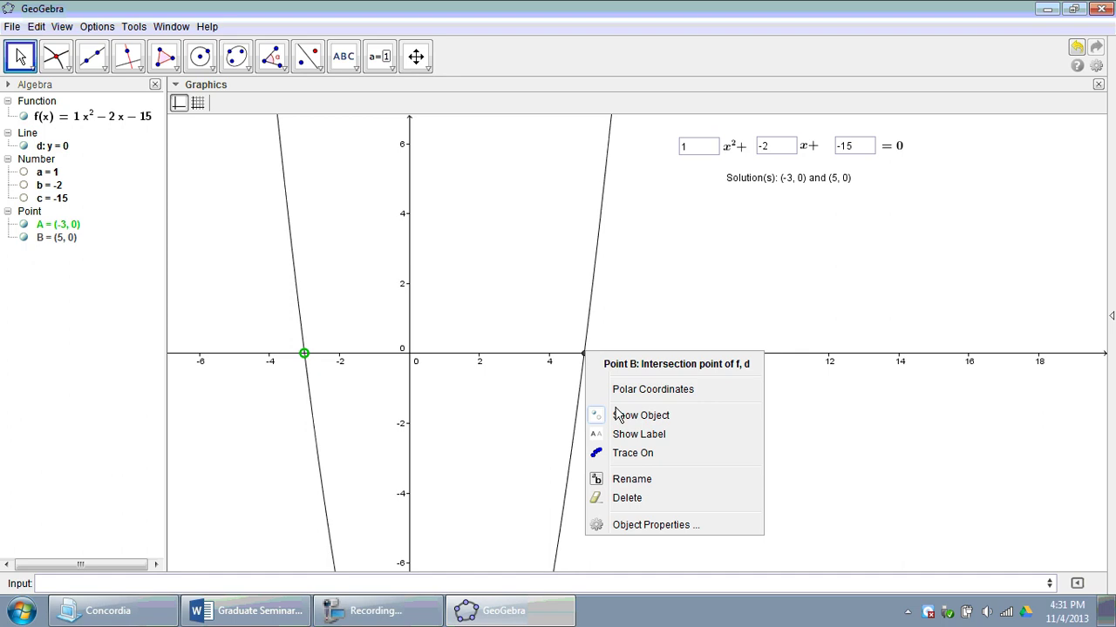
pyautogui.click(664, 527)
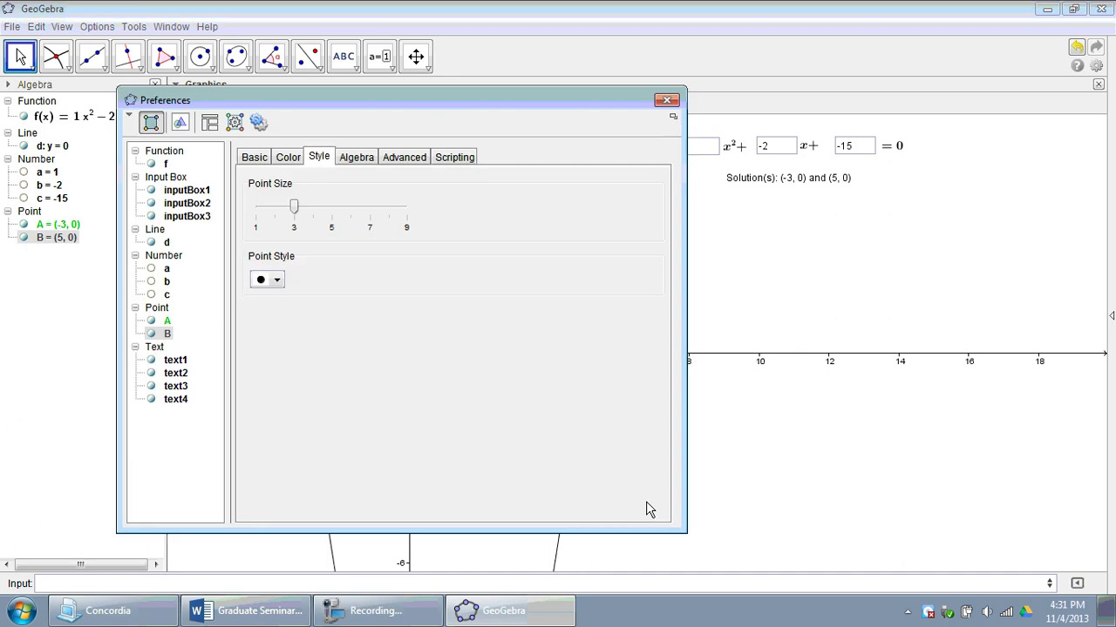
pyautogui.click(331, 222)
pyautogui.click(331, 221)
pyautogui.click(277, 281)
pyautogui.click(277, 331)
pyautogui.click(288, 157)
pyautogui.click(418, 200)
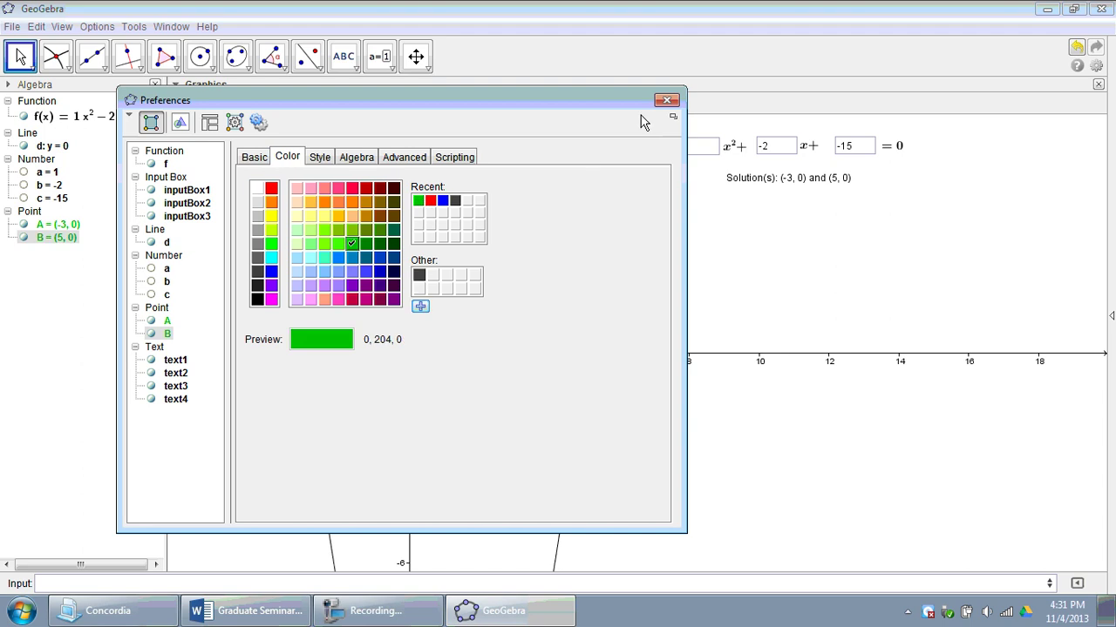
pyautogui.click(667, 100)
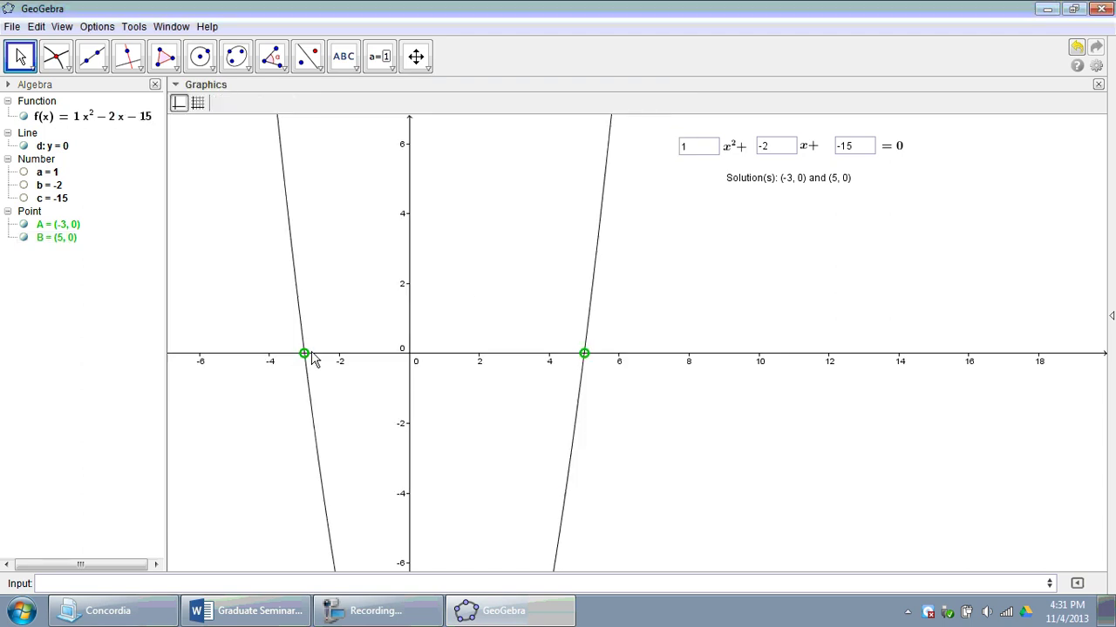
# Set parabola f's line thickness to 5 in its Object Properties
pyautogui.rightClick(296, 278)
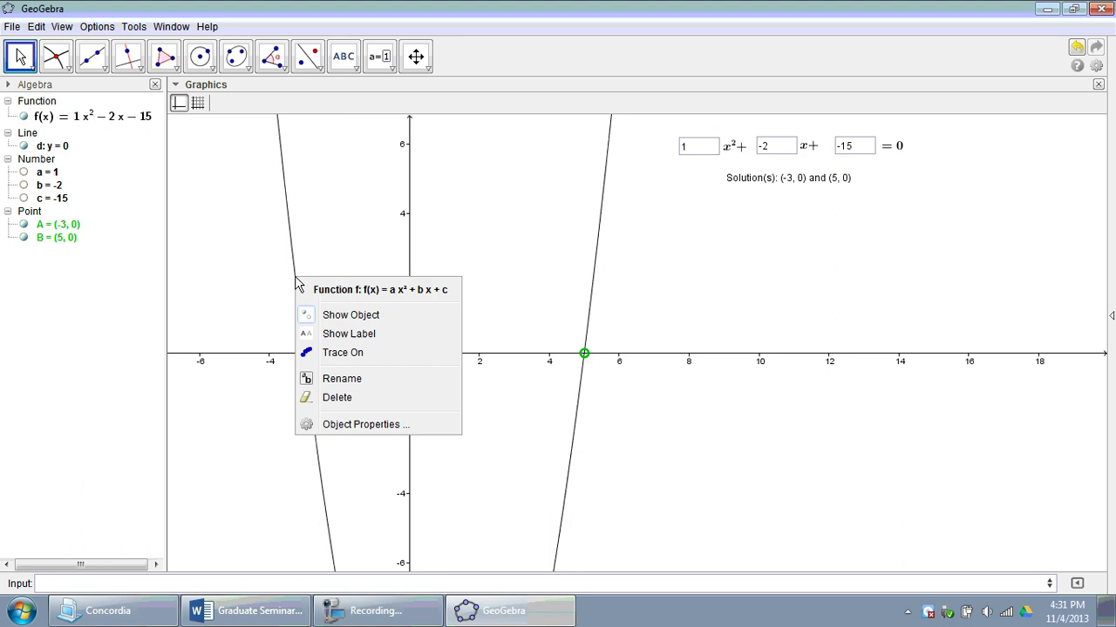
pyautogui.click(349, 424)
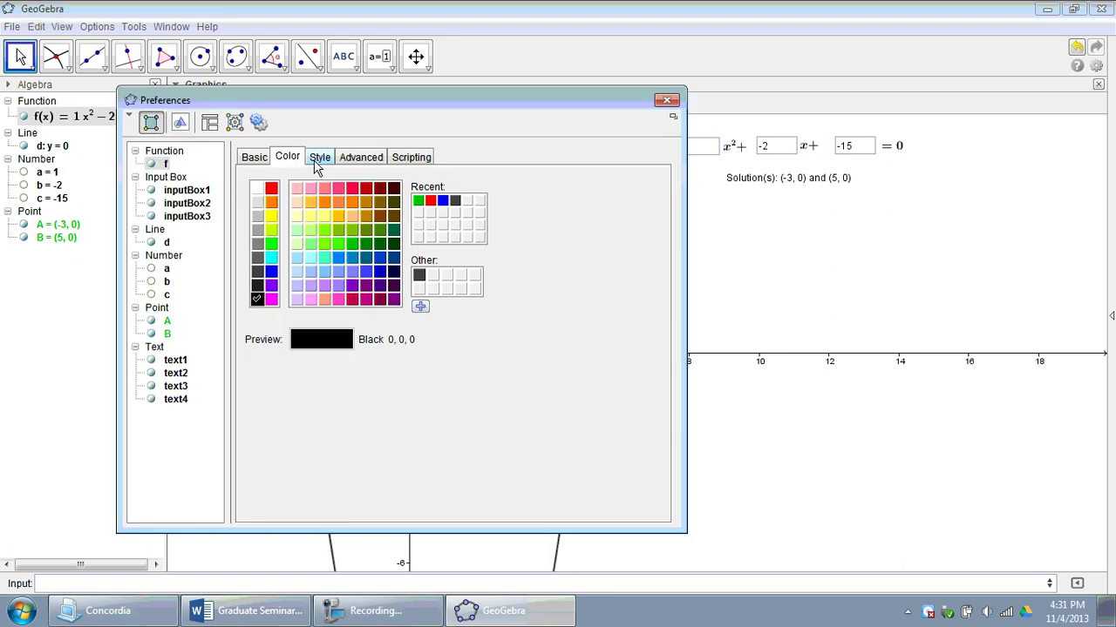
pyautogui.click(317, 159)
pyautogui.click(311, 224)
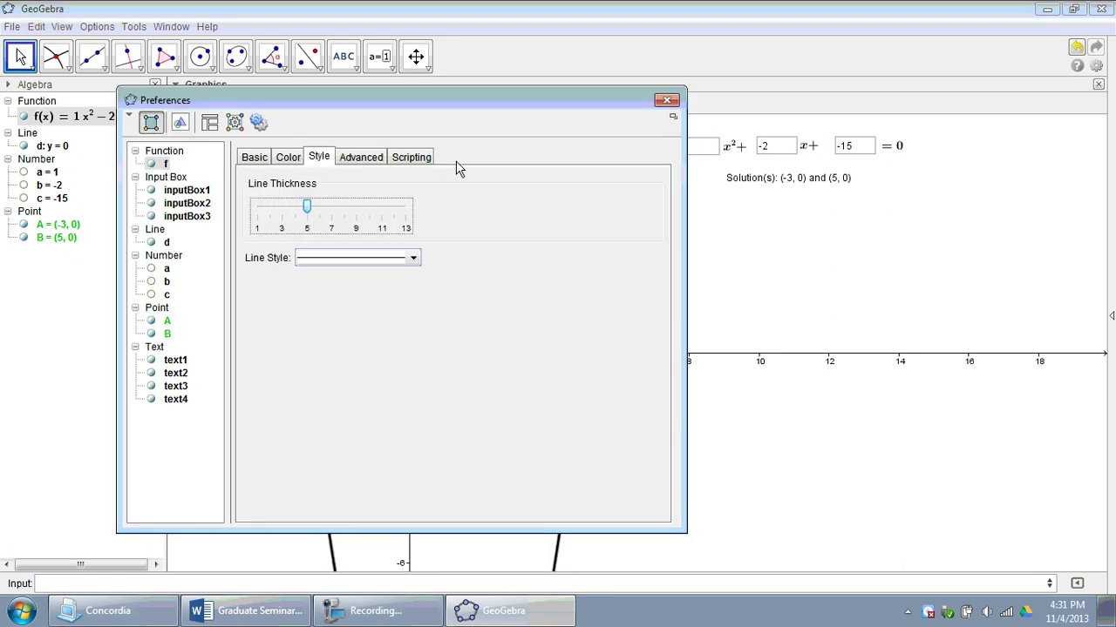
pyautogui.click(667, 100)
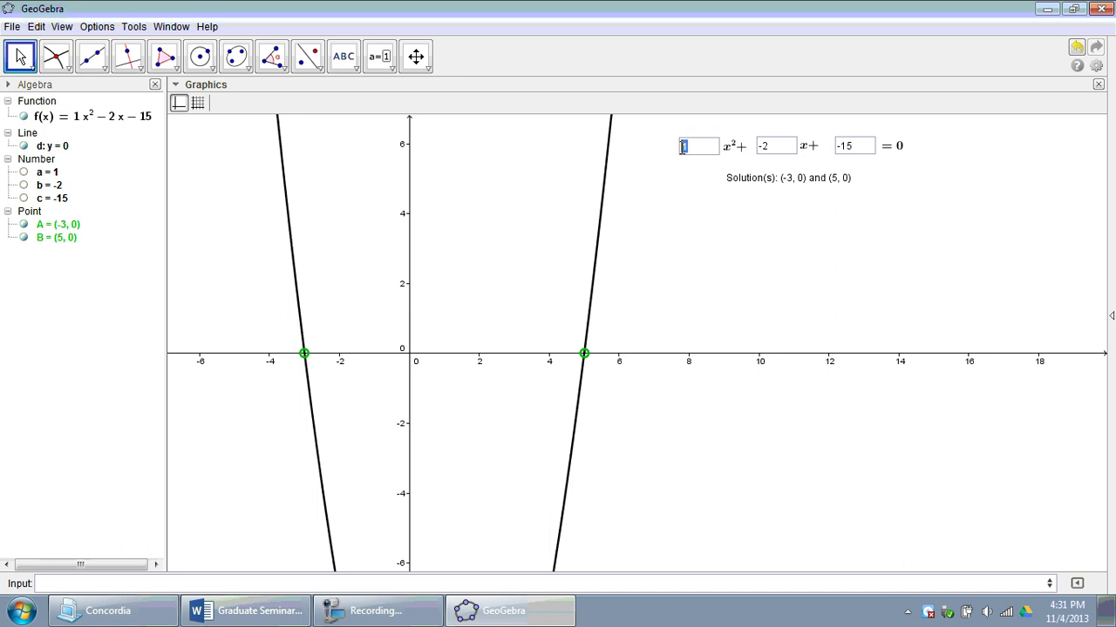
# Apply a = 0.5, giving roots (-3.831, 0) and (7.831, 0), and close the Algebra view
pyautogui.press('Return')
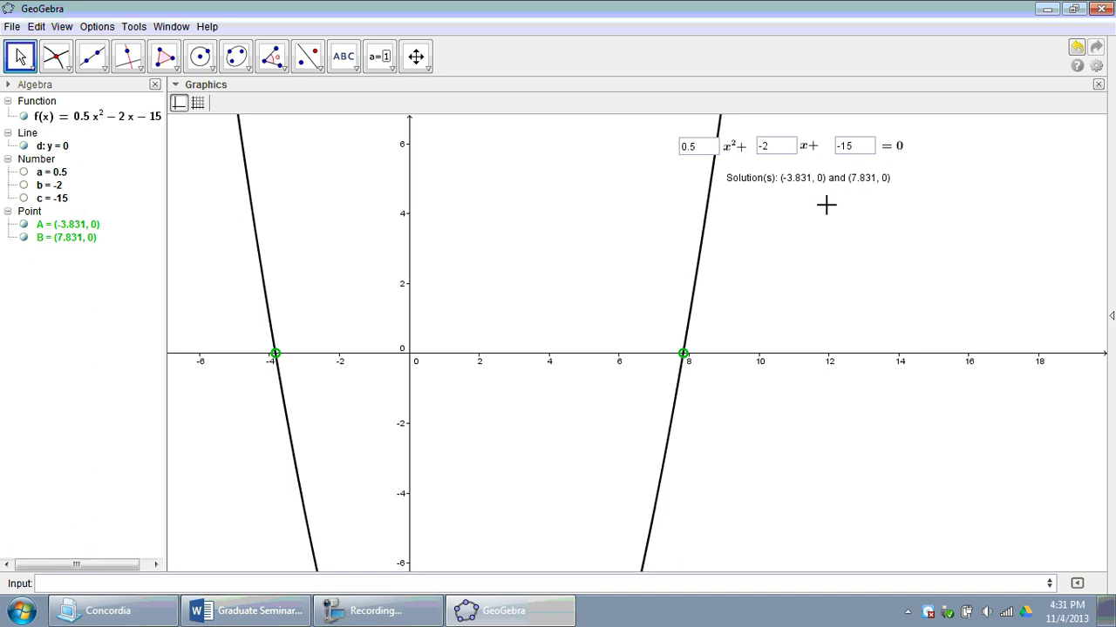
pyautogui.click(155, 85)
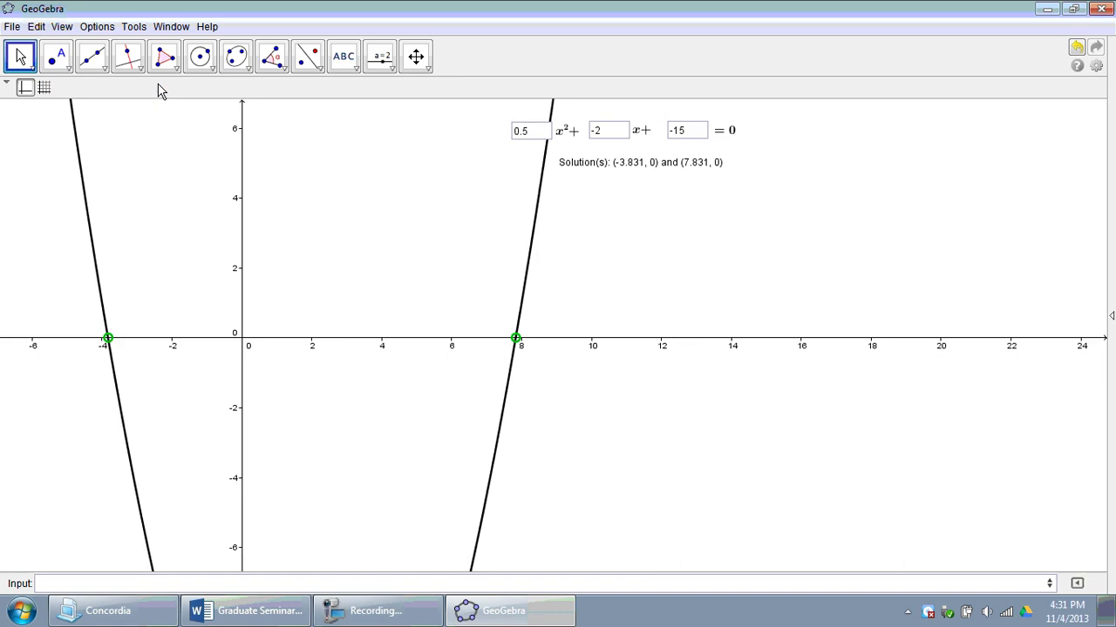